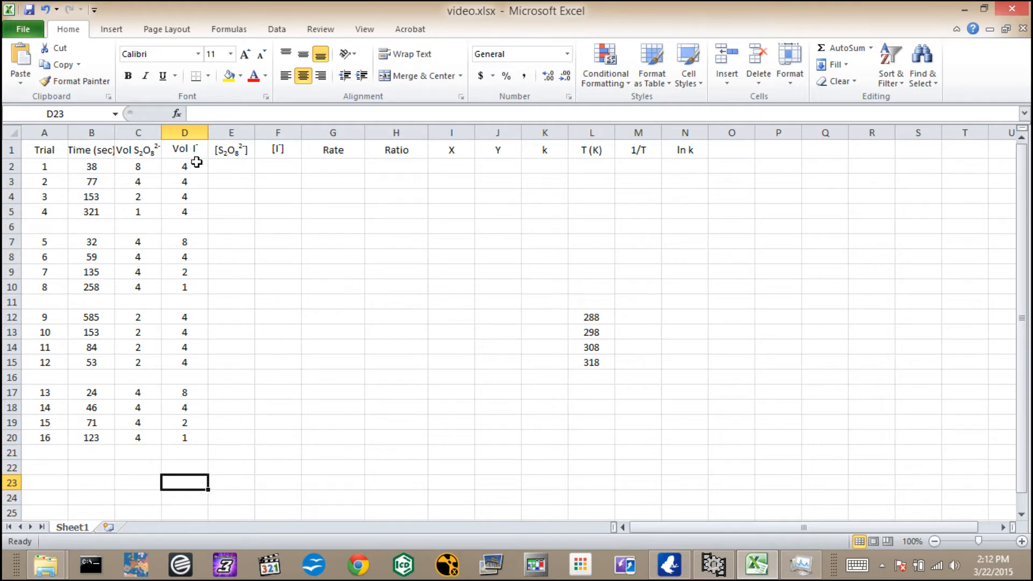
Calculate the trial 1 S2O8 concentration in E2 with the formula =C2*0.2/19.
{"action": "left_click", "coordinate": [229, 166]}
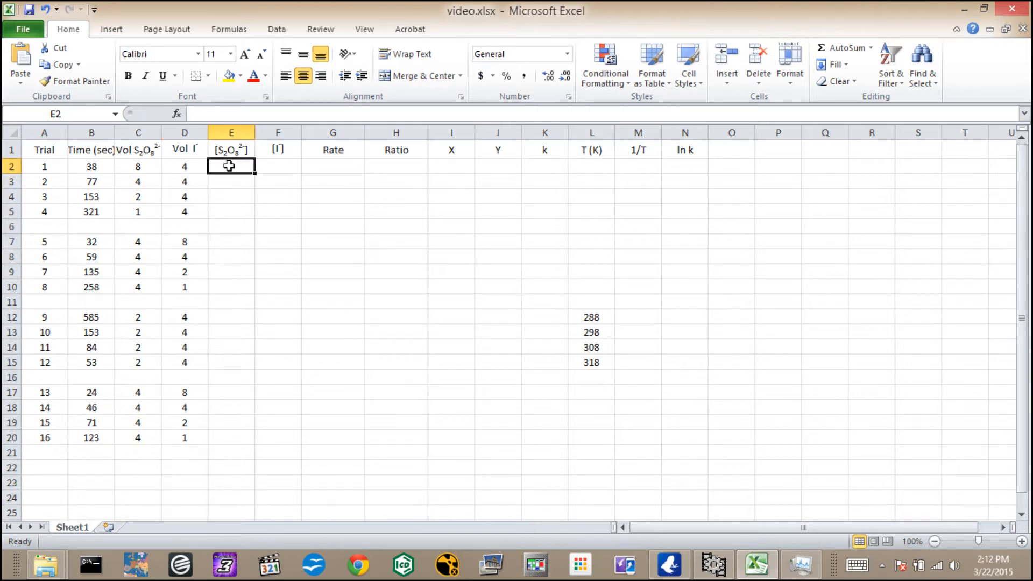
{"action": "type", "text": "="}
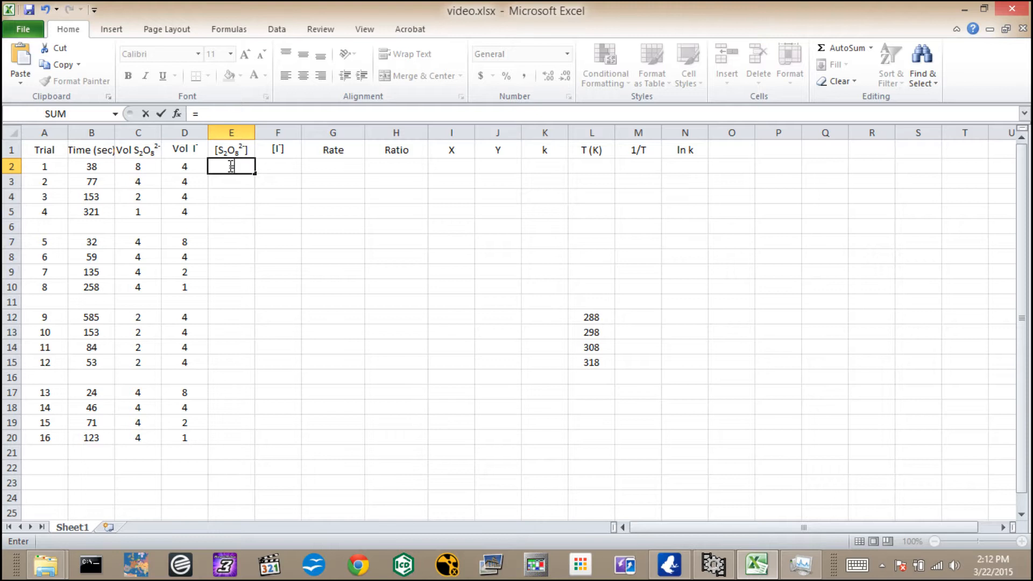
{"action": "type", "text": "c2"}
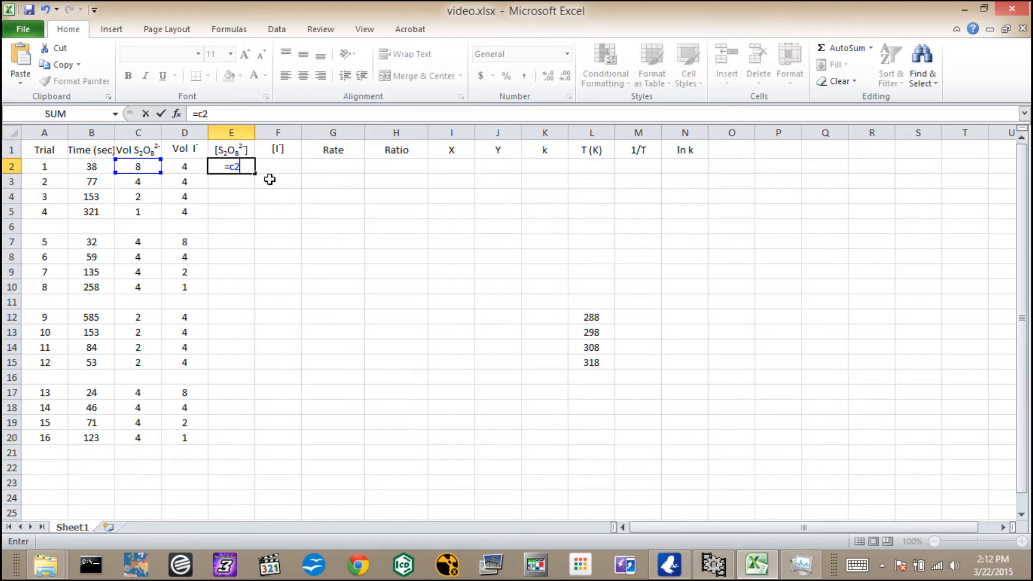
{"action": "type", "text": "*0.2/19"}
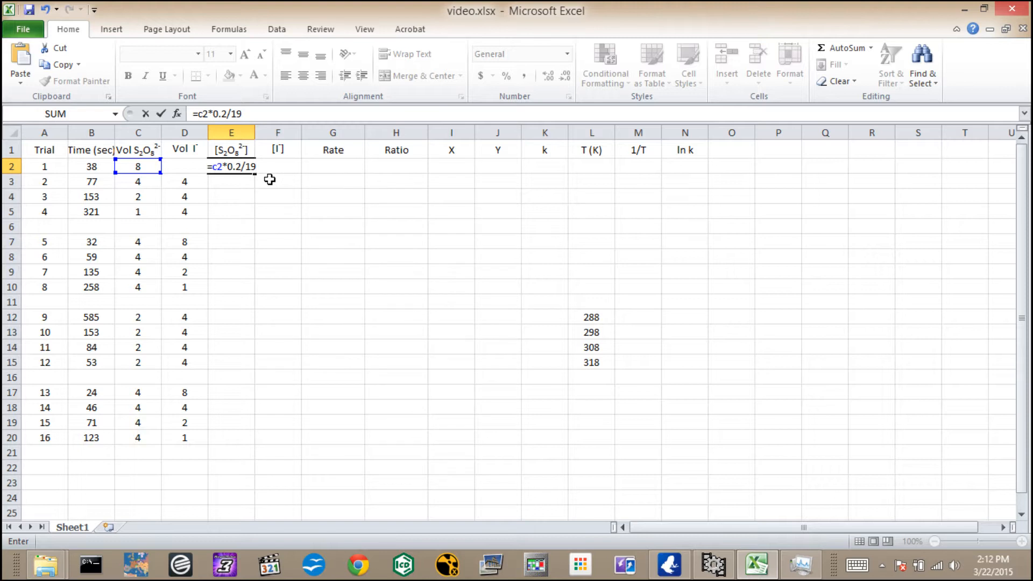
{"action": "key", "text": "Return"}
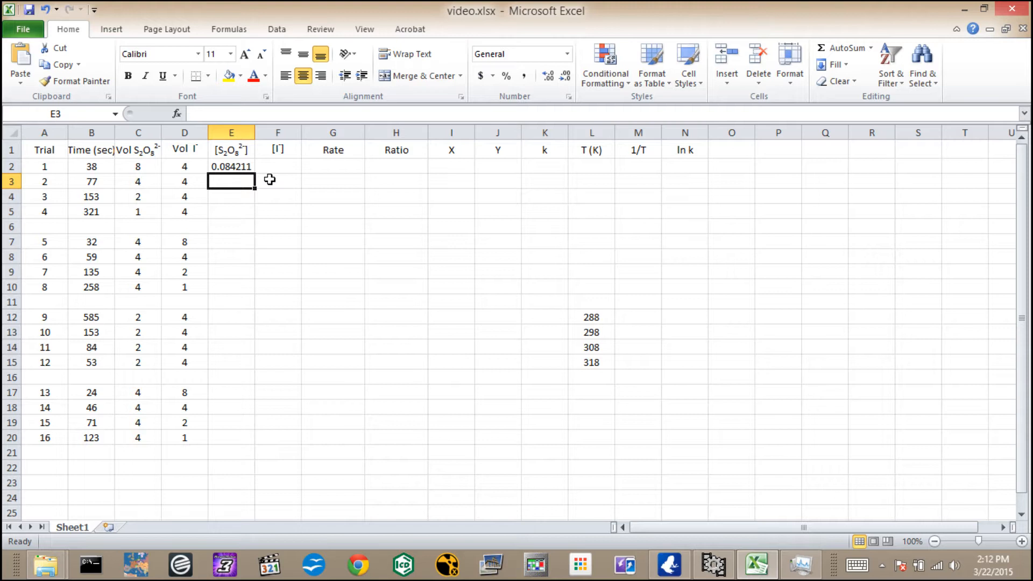
Fill the E2 concentration formula down through E20 and check the copied formulas in the first four trials.
{"action": "left_click", "coordinate": [229, 167]}
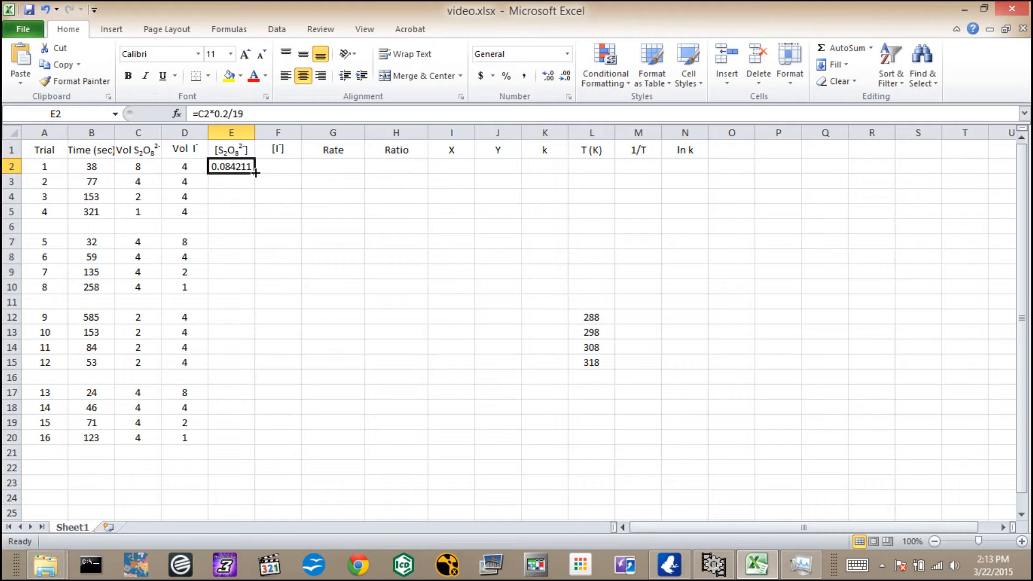
{"action": "left_click_drag", "start_coordinate": [255, 173], "coordinate": [256, 445]}
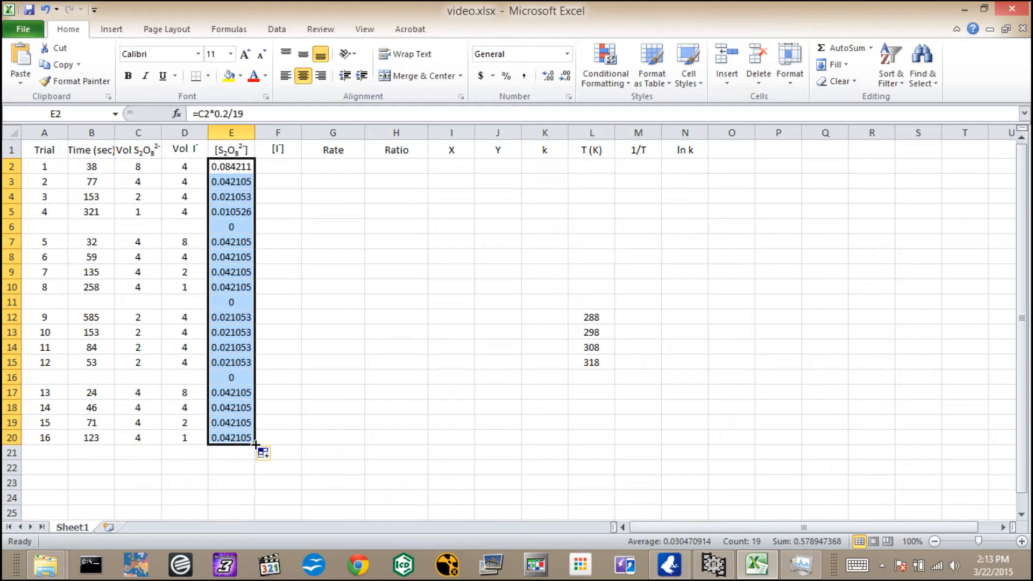
{"action": "left_click", "coordinate": [241, 167]}
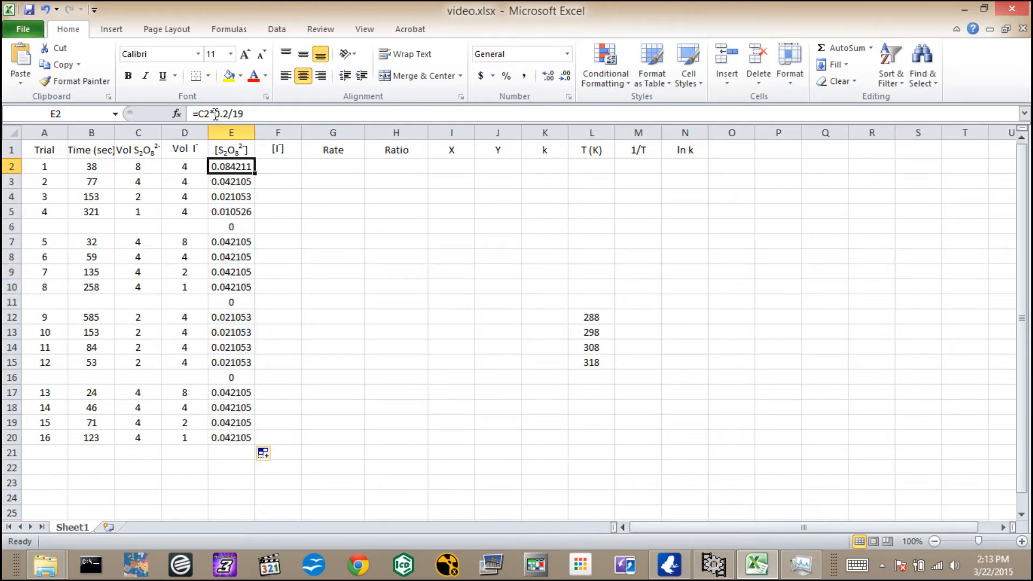
{"action": "left_click", "coordinate": [230, 181]}
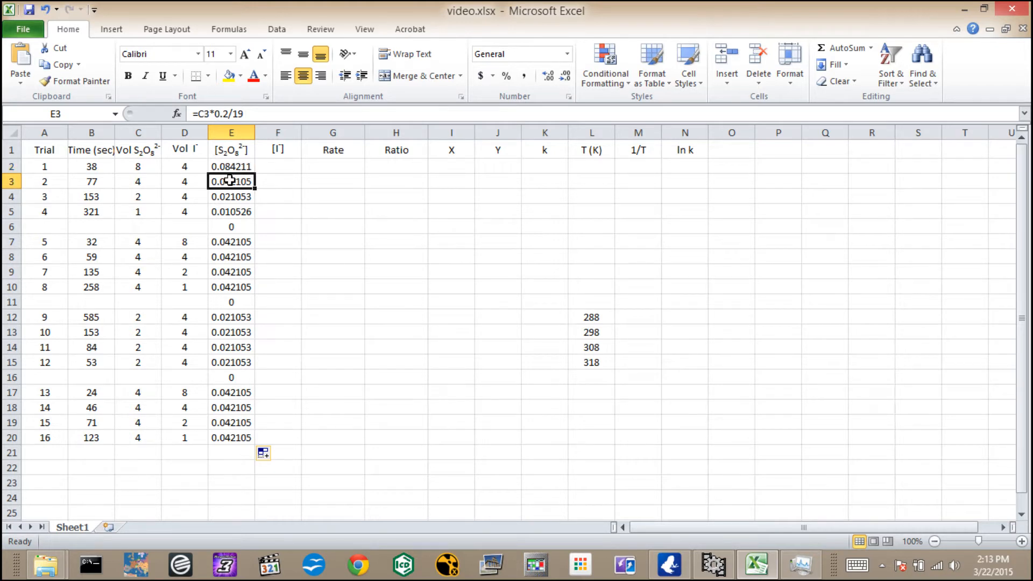
{"action": "left_click", "coordinate": [229, 200]}
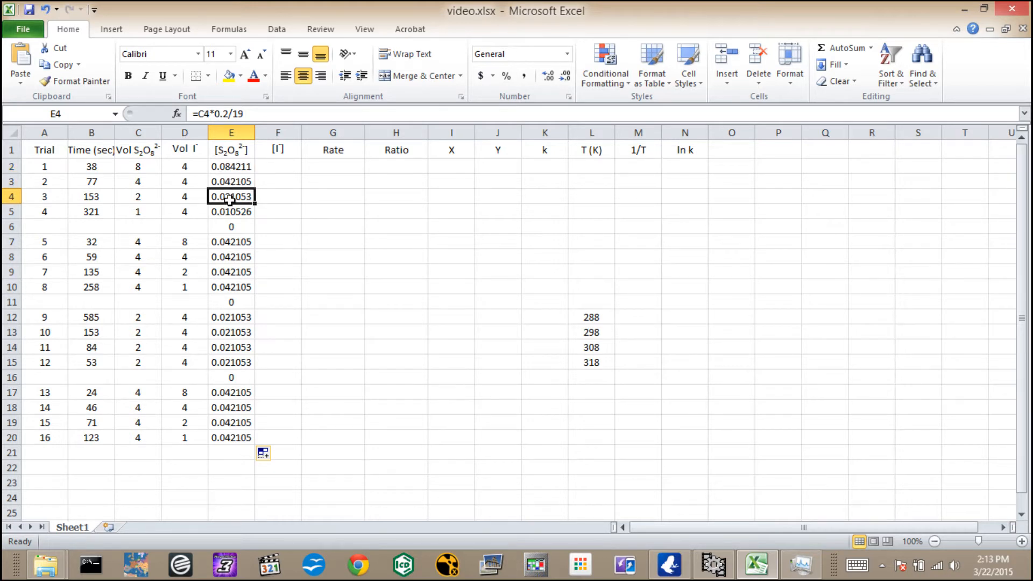
{"action": "left_click", "coordinate": [231, 210]}
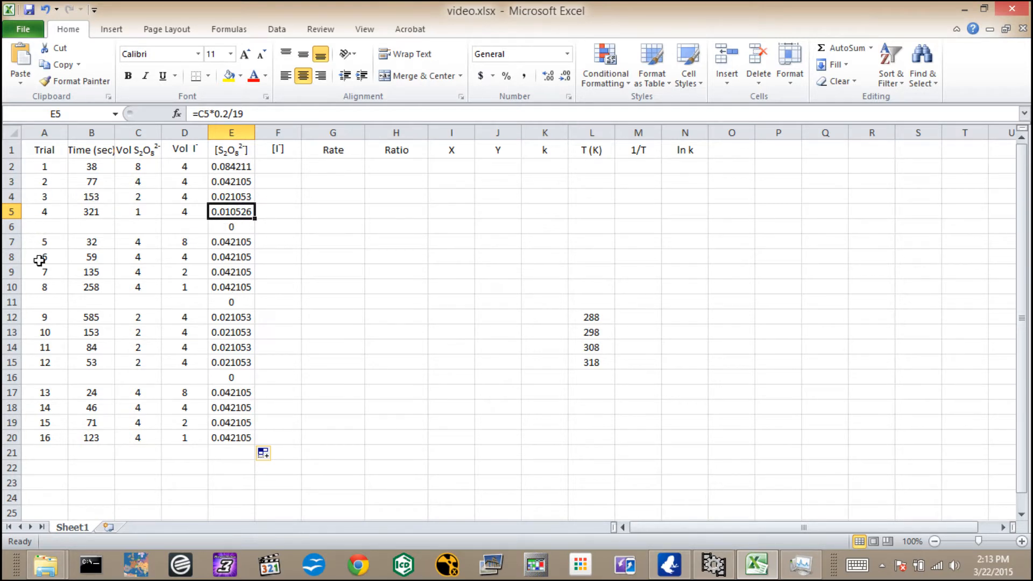
Clear the S2O8 concentration formulas from the blank separator rows, cells E6, E11 and E16.
{"action": "left_click", "coordinate": [230, 229]}
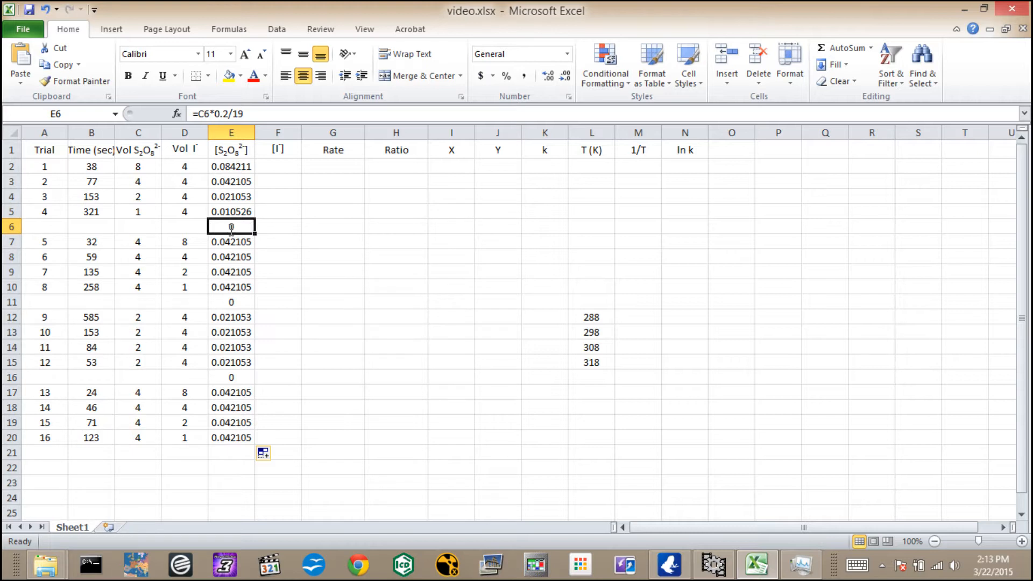
{"action": "key", "text": "BackSpace"}
{"action": "left_click", "coordinate": [235, 299]}
{"action": "key", "text": "BackSpace"}
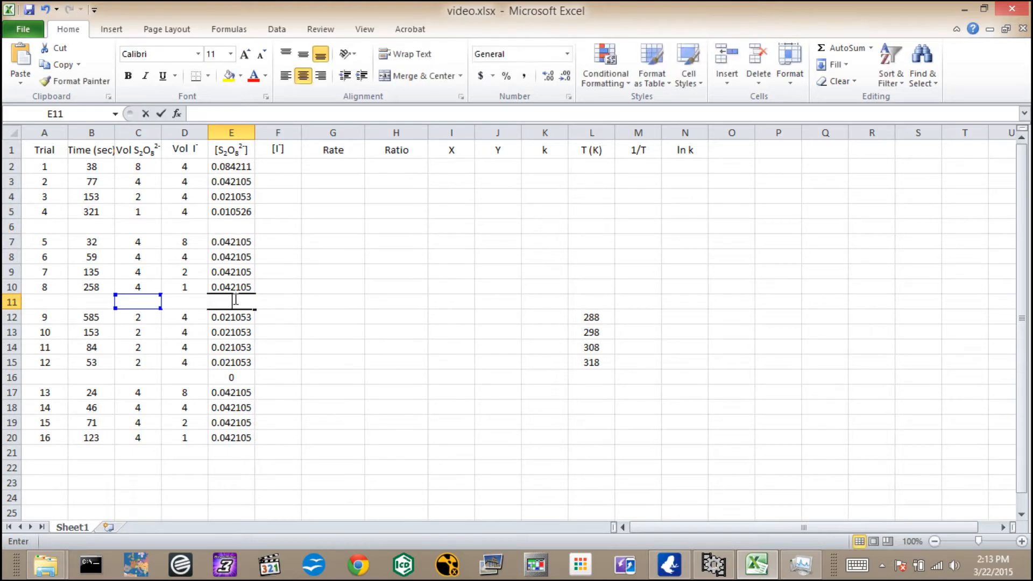
{"action": "left_click", "coordinate": [243, 381]}
{"action": "key", "text": "BackSpace"}
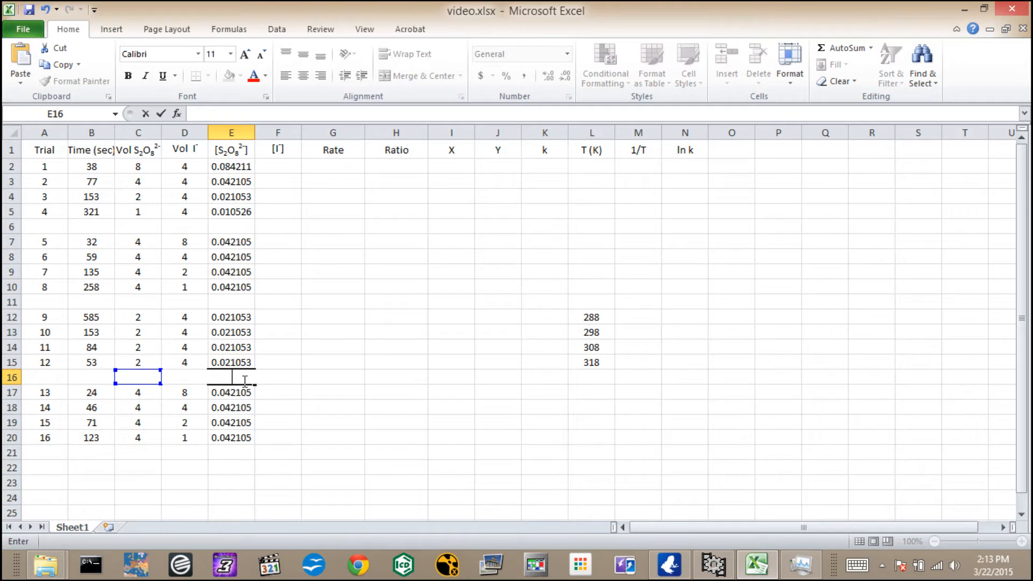
{"action": "left_click", "coordinate": [250, 163]}
Copy the E2 concentration formula across to F2 for iodide and fill it down through F20.
{"action": "left_click", "coordinate": [269, 166]}
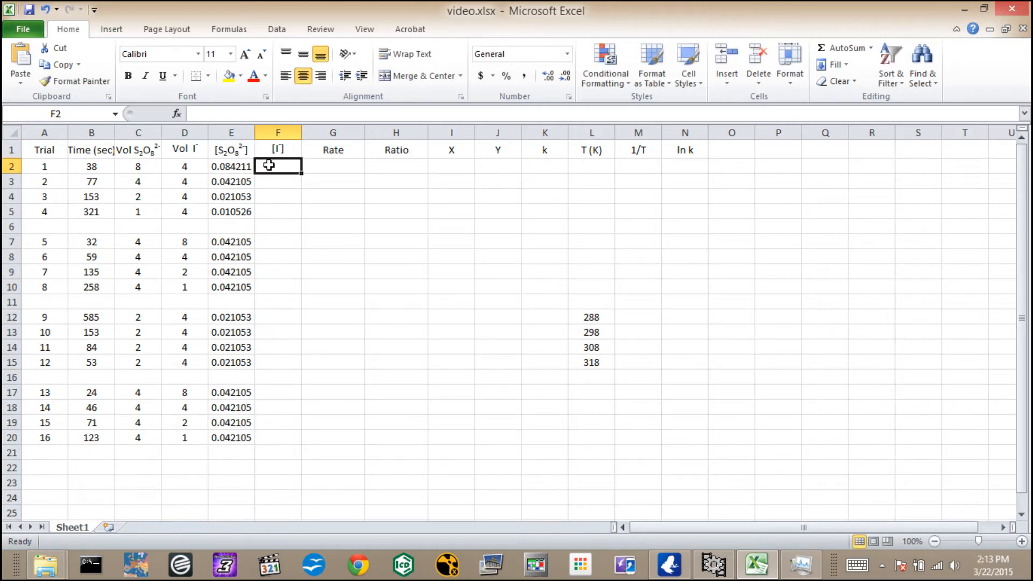
{"action": "left_click", "coordinate": [245, 167]}
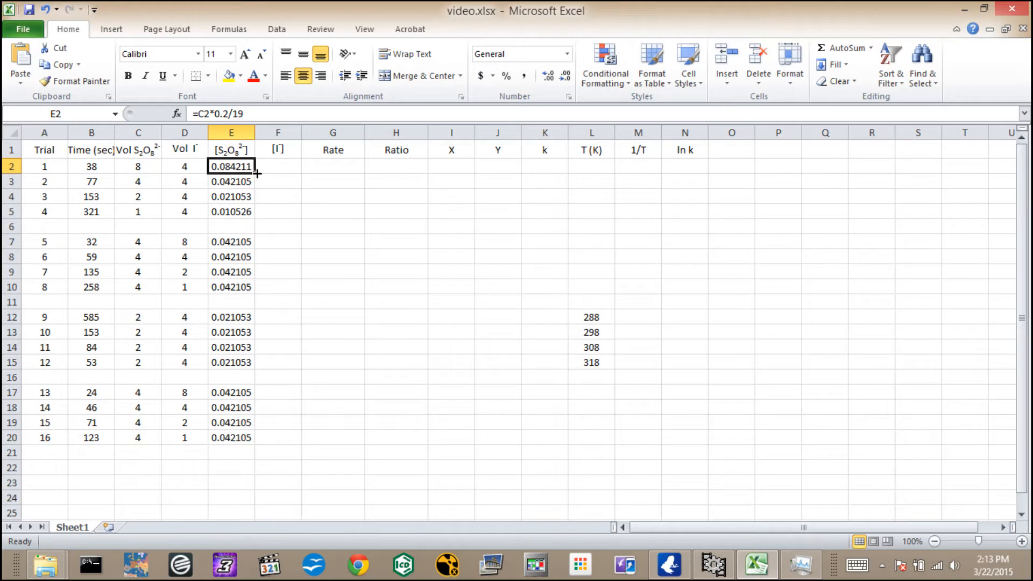
{"action": "left_click_drag", "start_coordinate": [254, 171], "coordinate": [286, 172]}
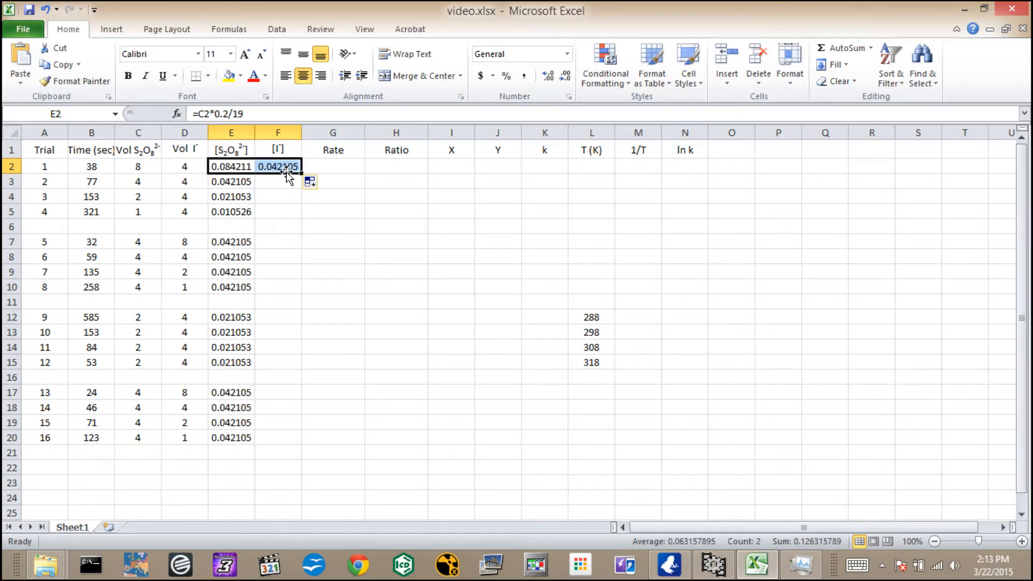
{"action": "left_click", "coordinate": [286, 173]}
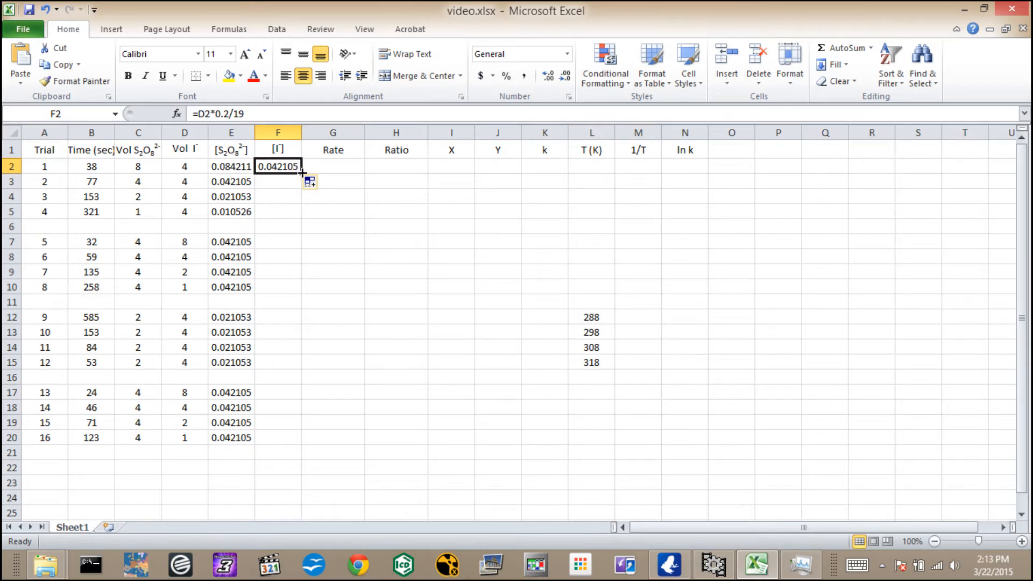
{"action": "left_click_drag", "start_coordinate": [299, 172], "coordinate": [302, 444]}
Clear the iodide concentration formulas from the blank separator rows, cells F16, F11 and F6.
{"action": "left_click", "coordinate": [270, 376]}
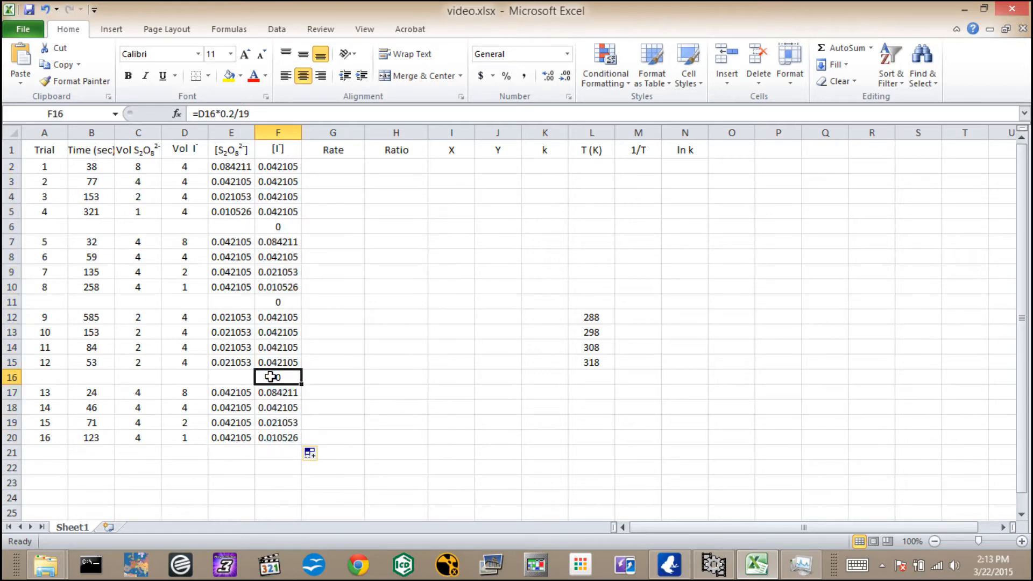
{"action": "key", "text": "BackSpace"}
{"action": "left_click", "coordinate": [284, 302]}
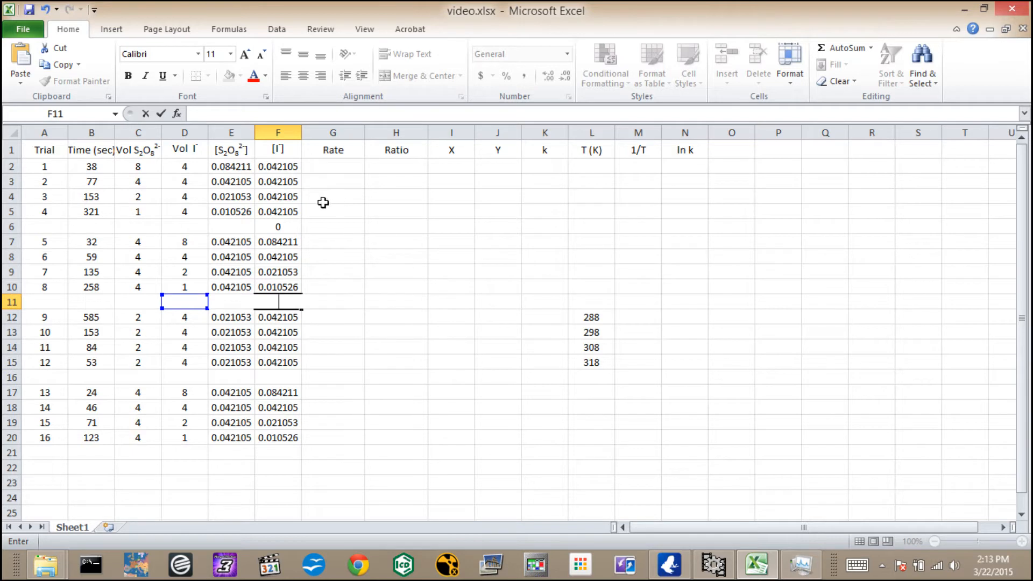
{"action": "left_click", "coordinate": [291, 227]}
{"action": "key", "text": "BackSpace"}
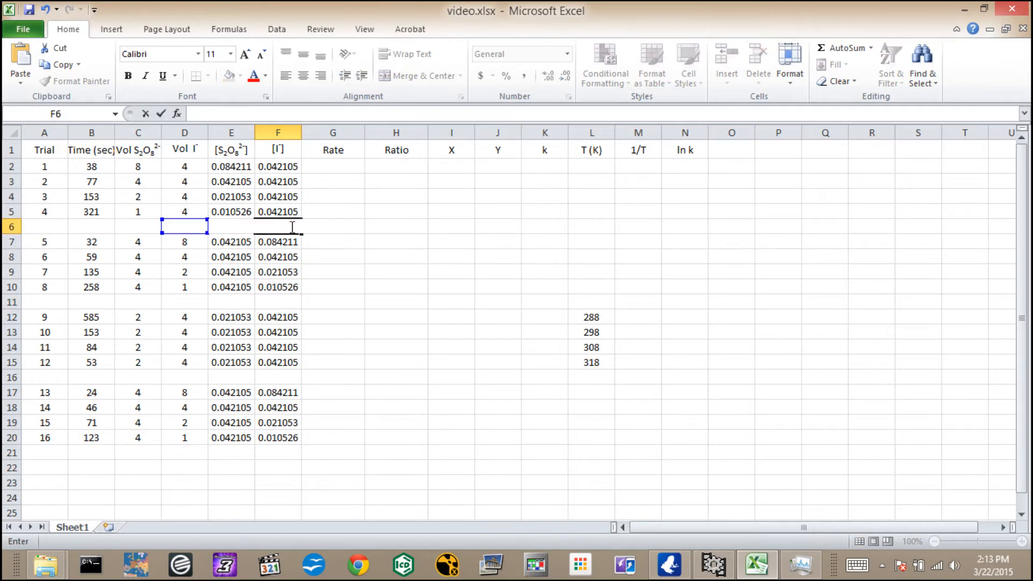
{"action": "left_click", "coordinate": [316, 264]}
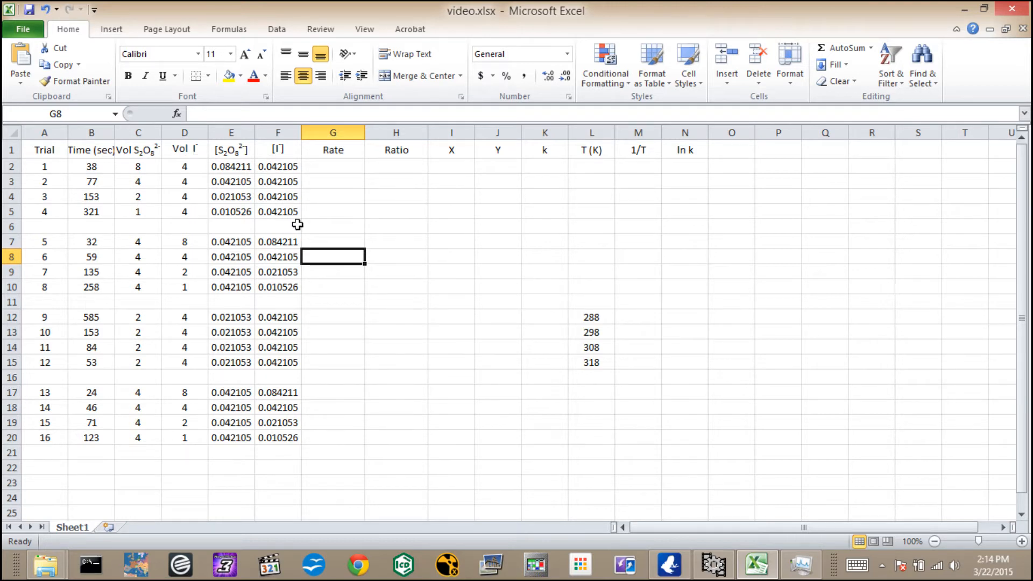
Calculate the reaction rate in G2 with =(6.32E-4)/B2 and fill the formula down through G20.
{"action": "left_click", "coordinate": [333, 169]}
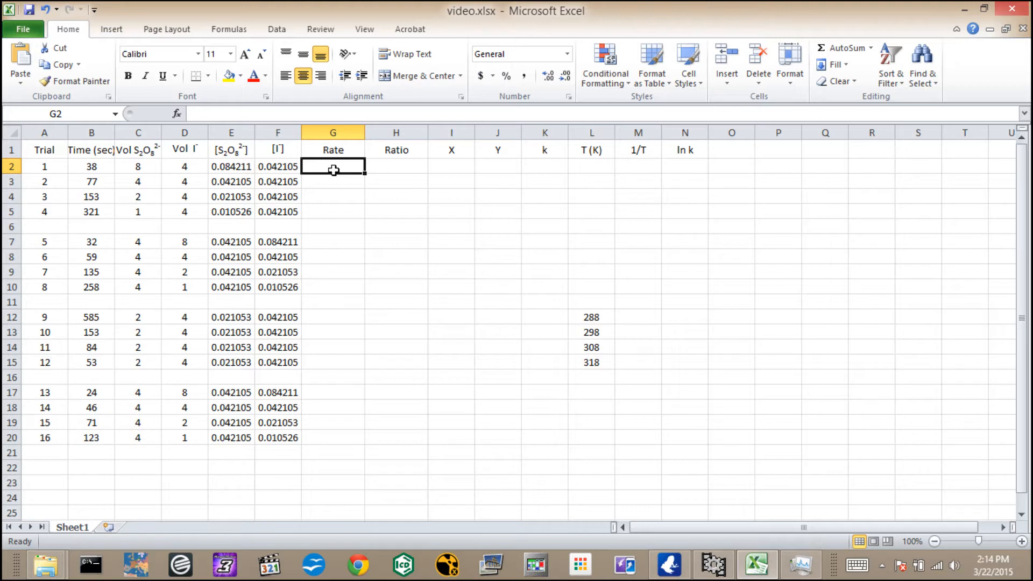
{"action": "type", "text": "="}
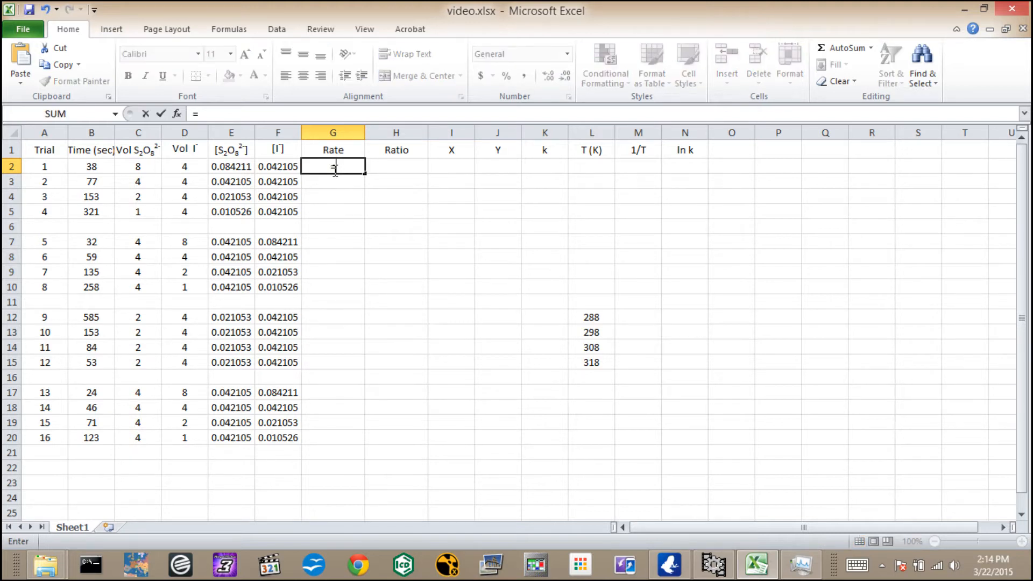
{"action": "type", "text": "6.32"}
{"action": "type", "text": "E-4"}
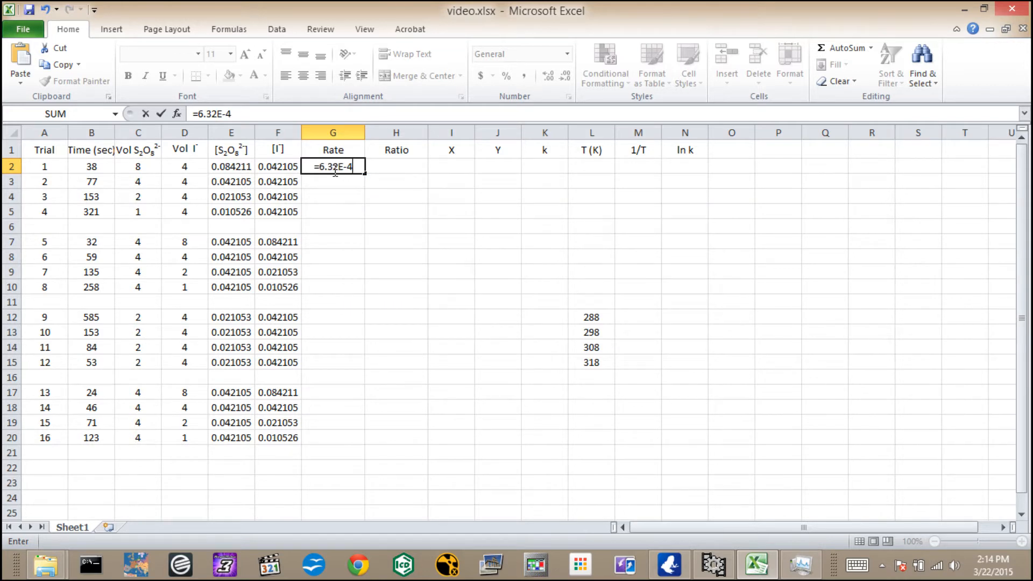
{"action": "left_click", "coordinate": [321, 167]}
{"action": "type", "text": "("}
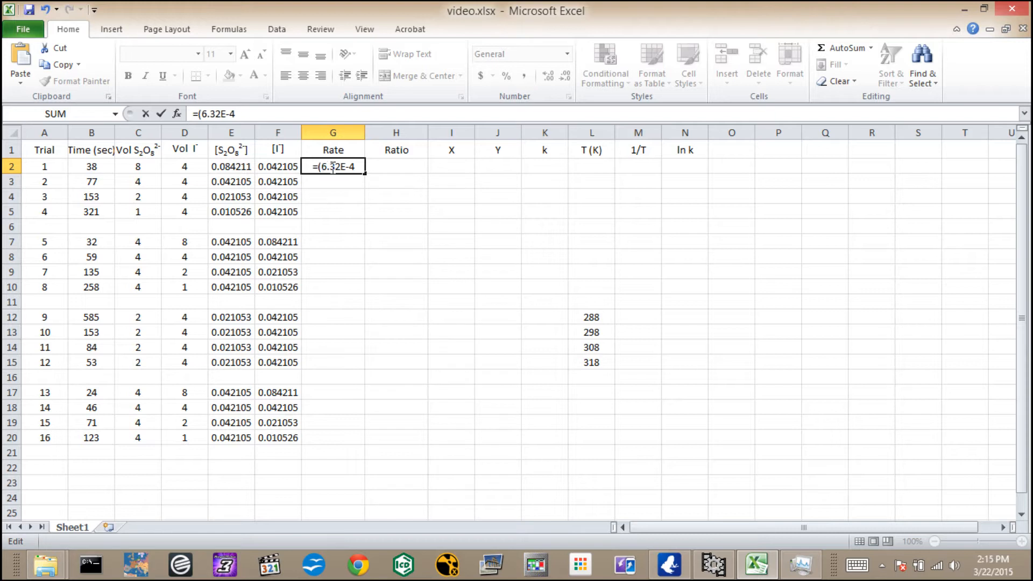
{"action": "left_click", "coordinate": [358, 168]}
{"action": "type", "text": ")/"}
{"action": "type", "text": "b2"}
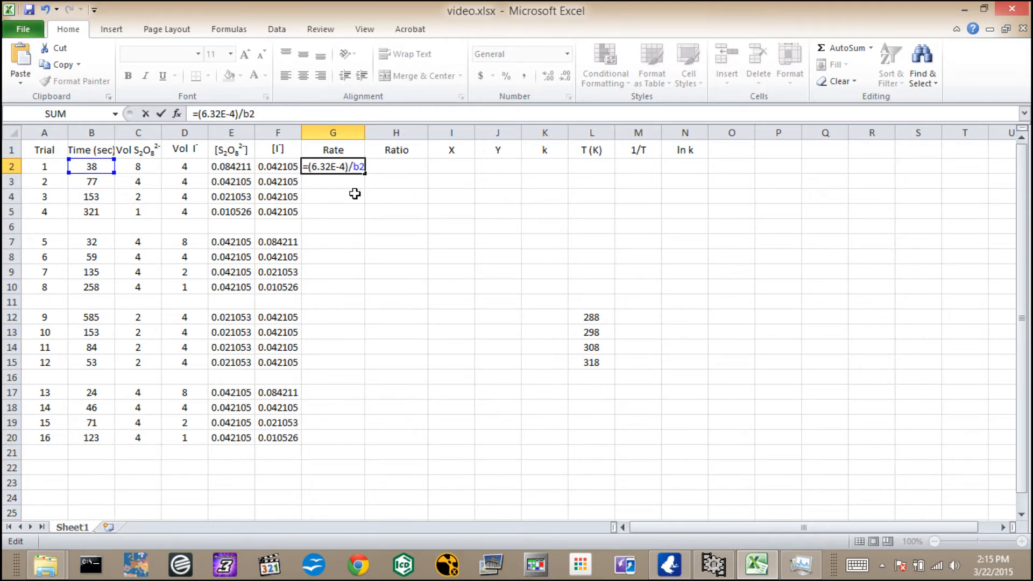
{"action": "key", "text": "Return"}
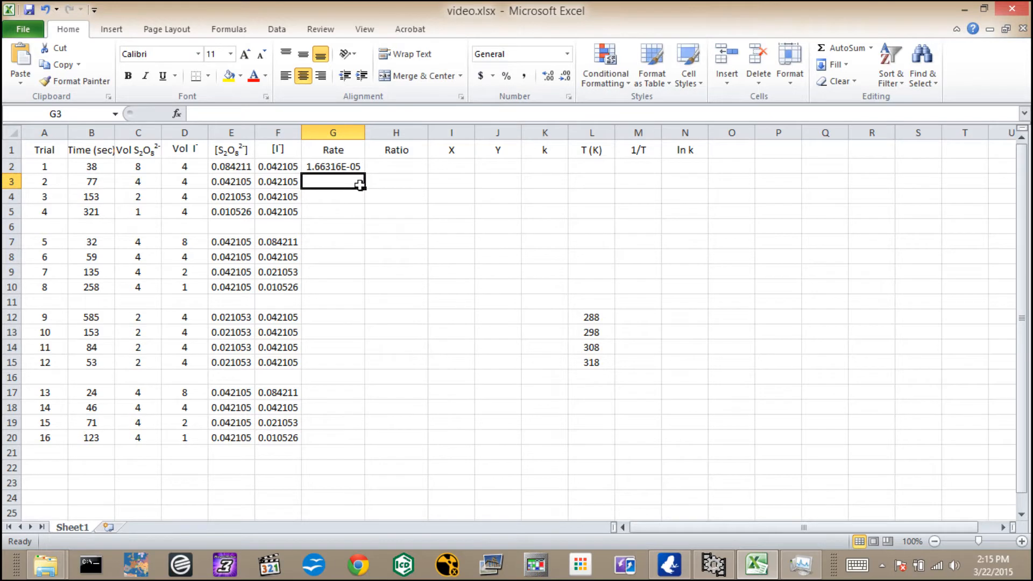
{"action": "left_click", "coordinate": [354, 166]}
{"action": "left_click_drag", "start_coordinate": [365, 172], "coordinate": [392, 442]}
Clear the rate formulas from the blank separator rows, cells G16, G11 and G6.
{"action": "left_click", "coordinate": [327, 379]}
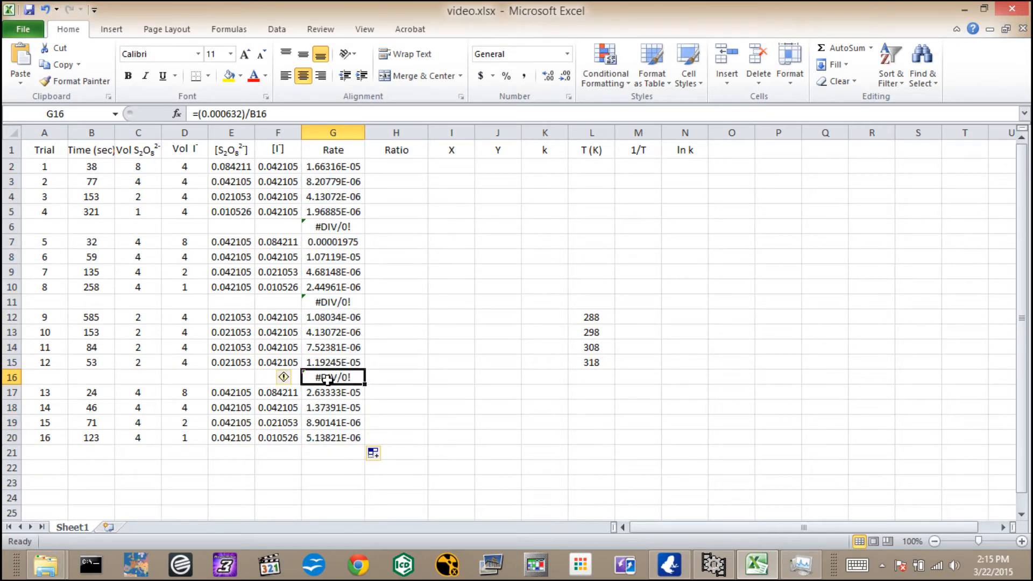
{"action": "key", "text": "Delete"}
{"action": "left_click", "coordinate": [335, 302]}
{"action": "key", "text": "BackSpace"}
{"action": "left_click", "coordinate": [343, 225]}
{"action": "key", "text": "BackSpace"}
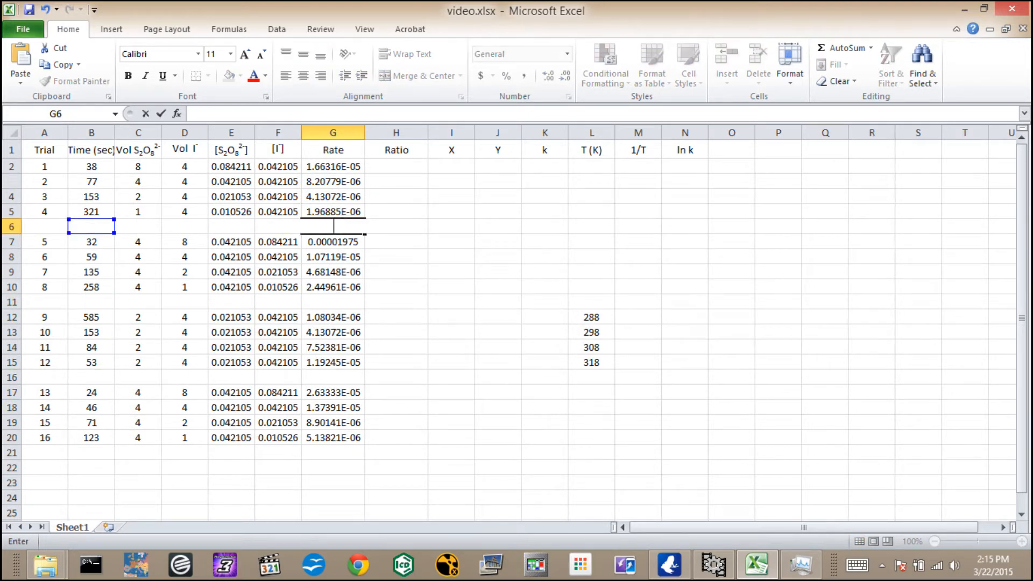
{"action": "left_click", "coordinate": [347, 238]}
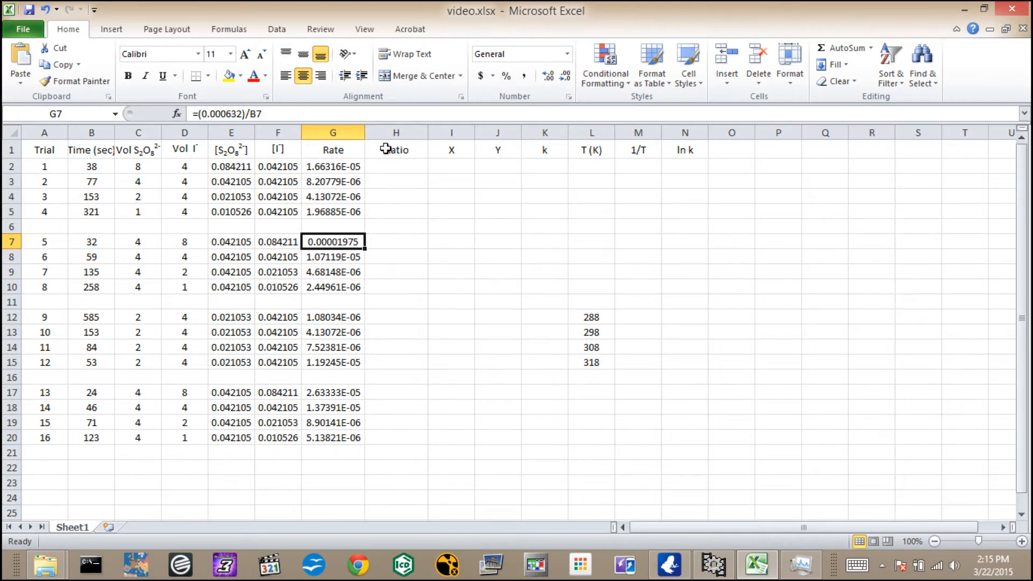
Calculate the ratio of the first two trial rates in H2 with the formula =G2/G3.
{"action": "left_click", "coordinate": [406, 168]}
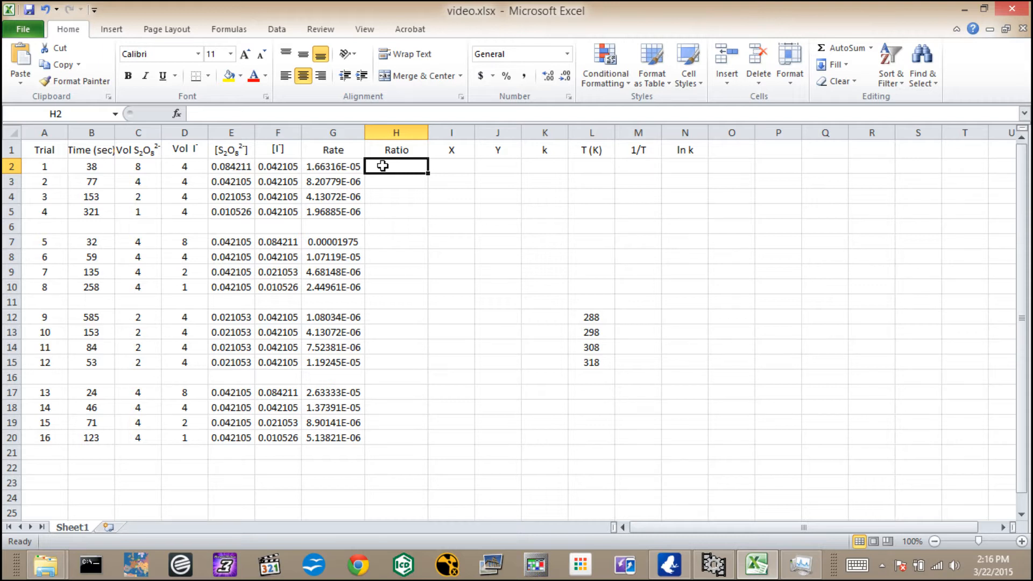
{"action": "type", "text": "=g2/g3"}
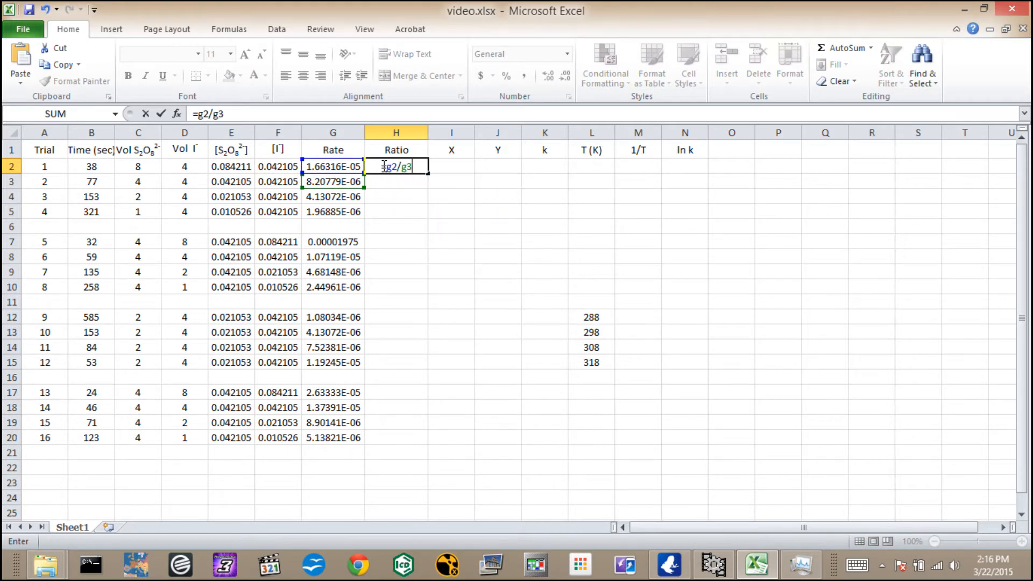
{"action": "key", "text": "Return"}
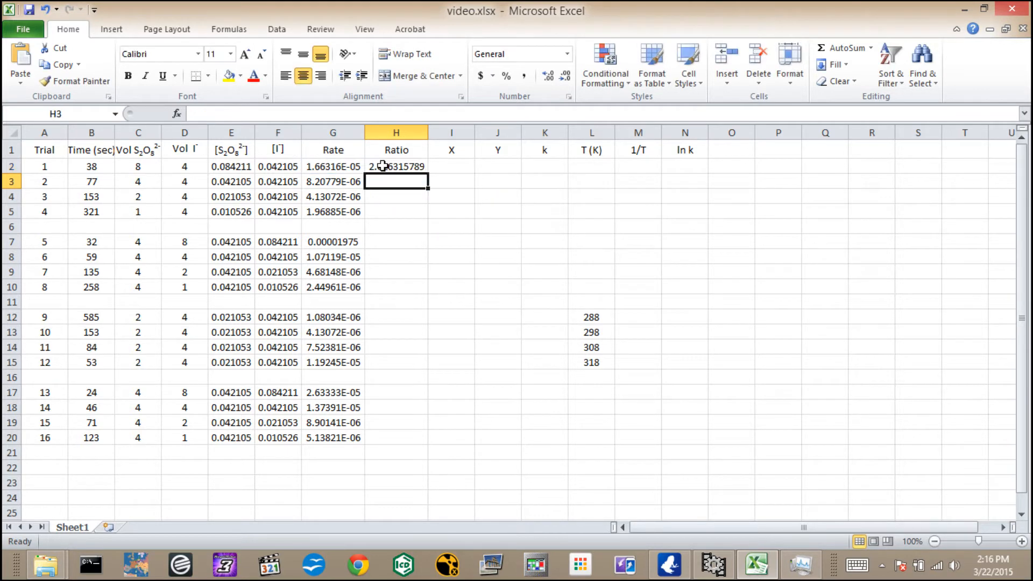
{"action": "left_click", "coordinate": [417, 168]}
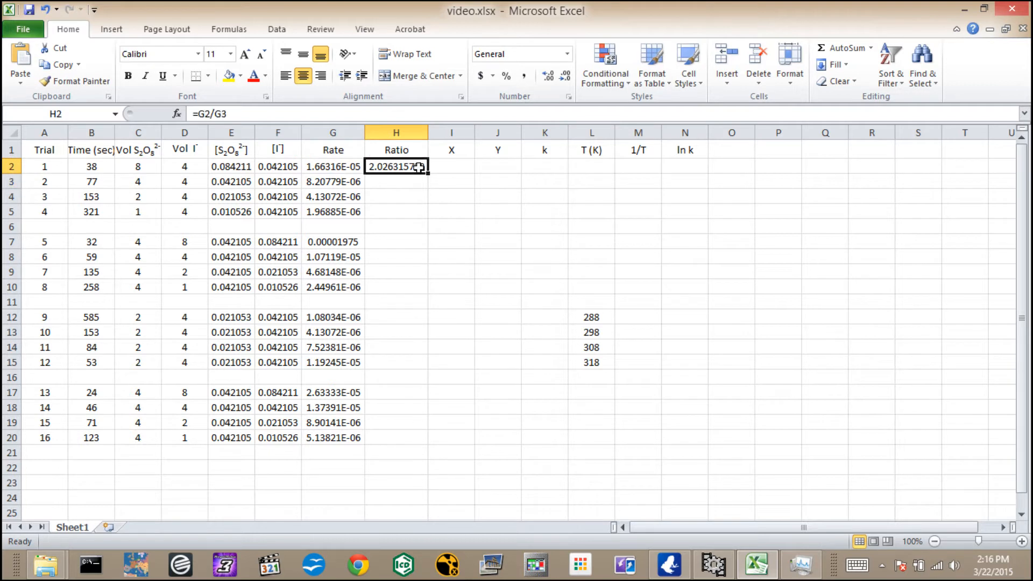
Fill the ratio formula from H2 down through H10 and clear it from cells H6, H5 and H10.
{"action": "left_click_drag", "start_coordinate": [431, 171], "coordinate": [429, 293]}
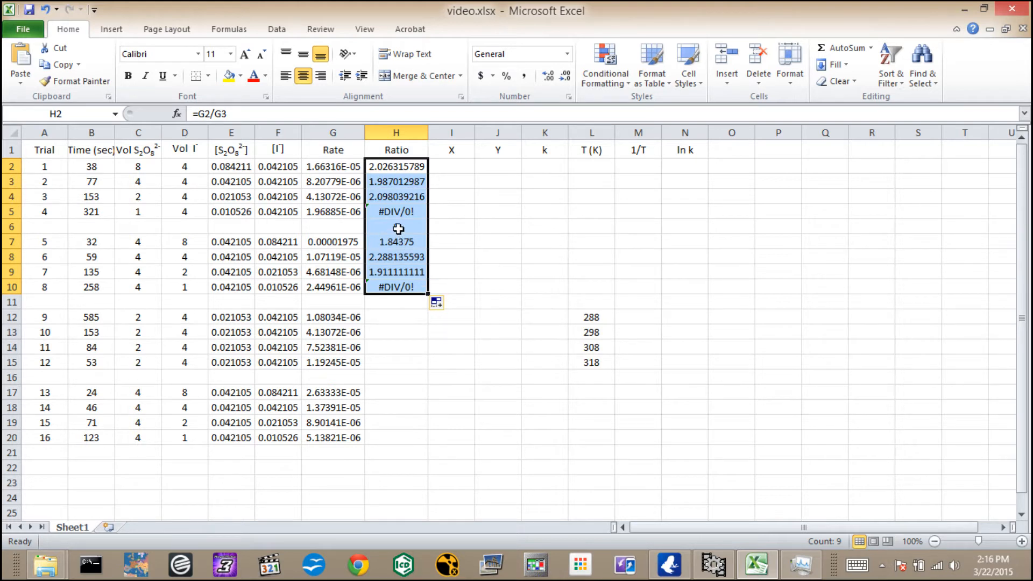
{"action": "left_click", "coordinate": [399, 228]}
{"action": "double_click", "coordinate": [399, 228]}
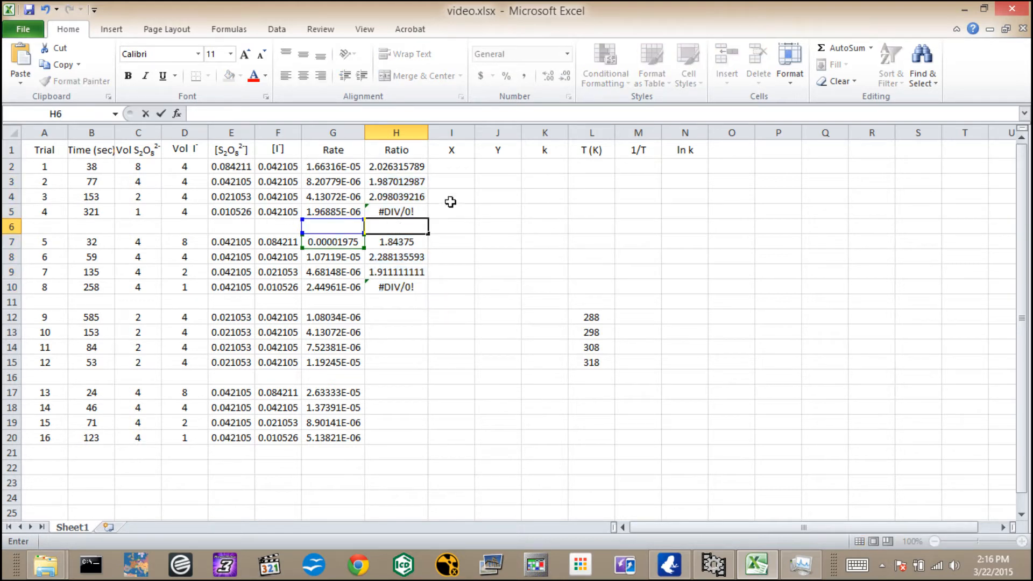
{"action": "left_click", "coordinate": [419, 212]}
{"action": "key", "text": "Delete"}
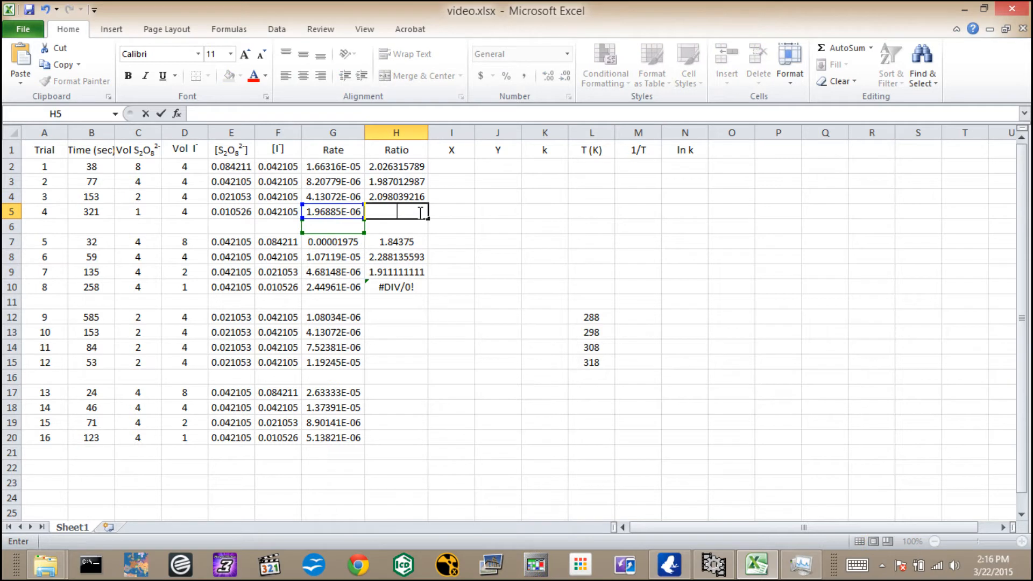
{"action": "left_click", "coordinate": [410, 288]}
{"action": "double_click", "coordinate": [411, 288]}
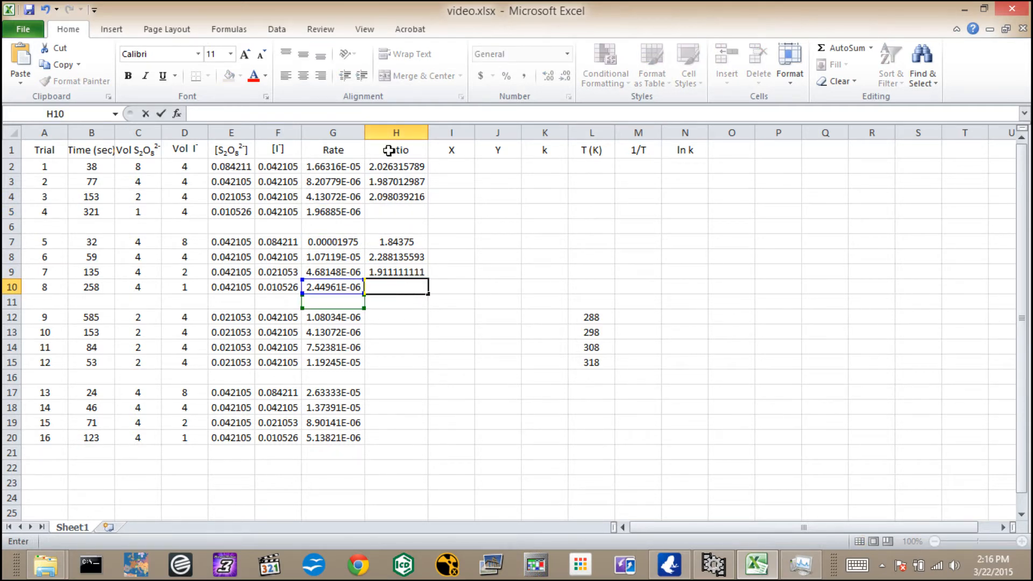
Calculate the X order in I2 with =(LN(H2))/LN(2) and fill the formula down through I4.
{"action": "left_click", "coordinate": [444, 164]}
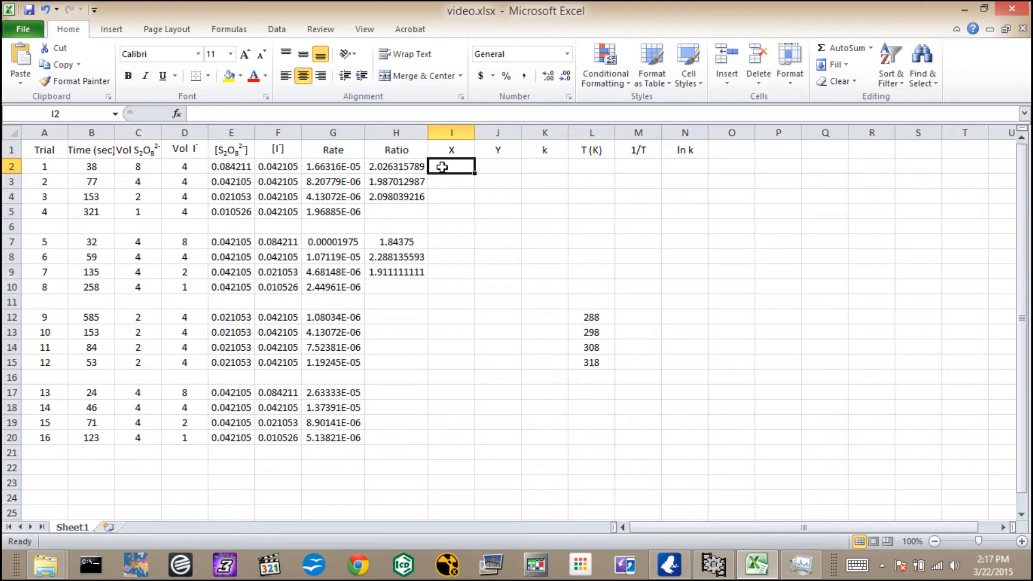
{"action": "type", "text": "="}
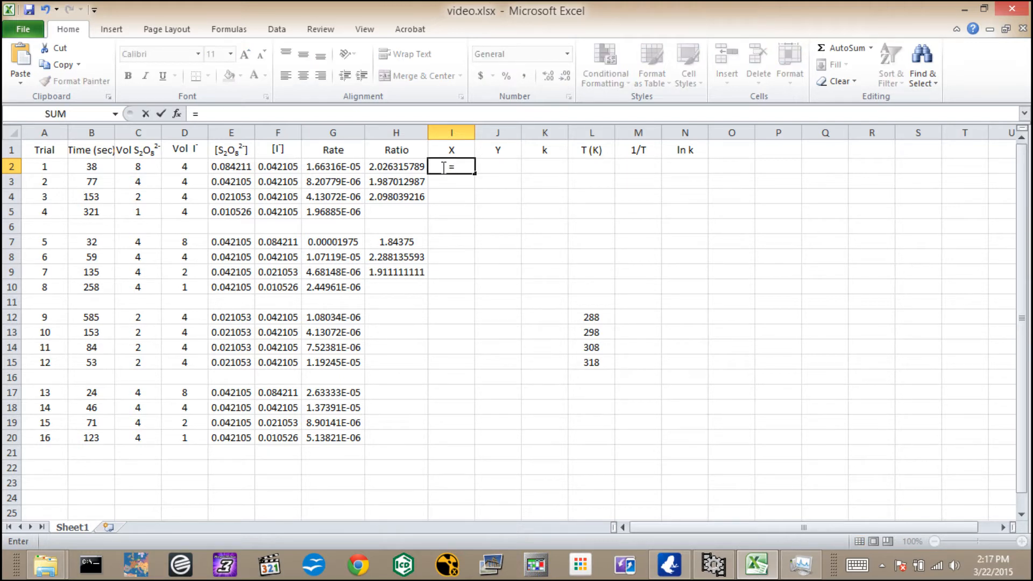
{"action": "type", "text": "(ln"}
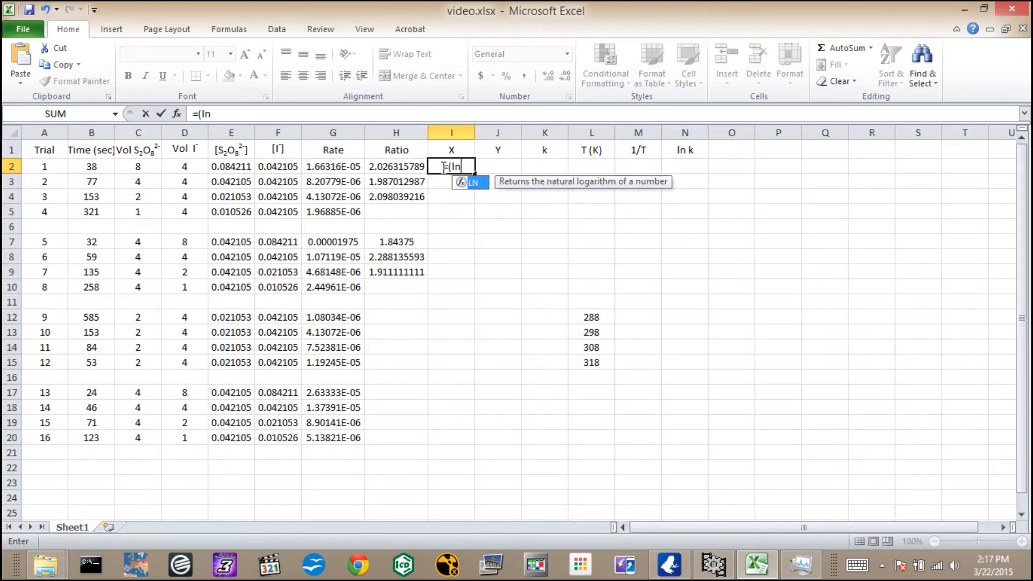
{"action": "type", "text": "("}
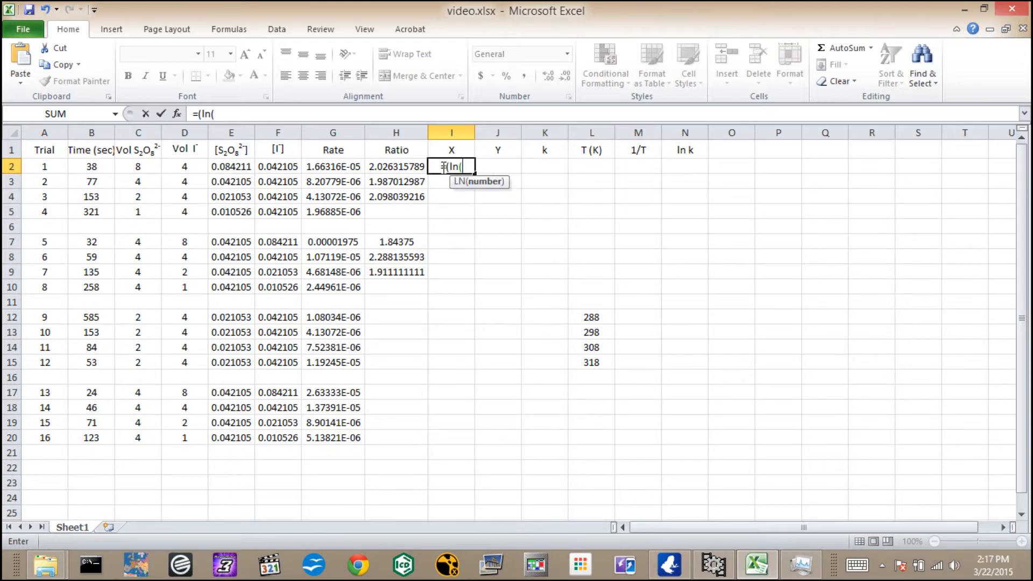
{"action": "type", "text": "h2))"}
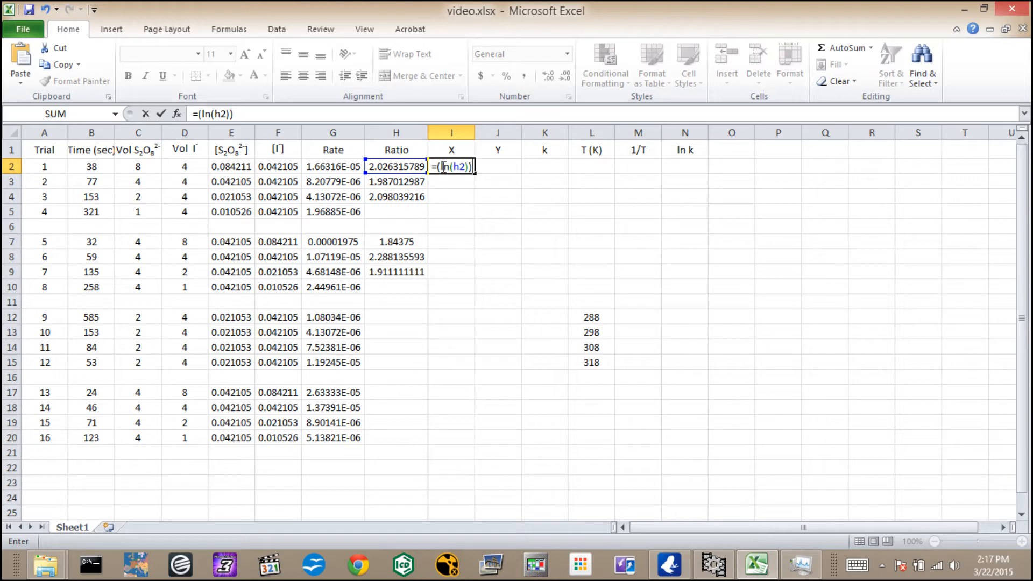
{"action": "type", "text": "/ln"}
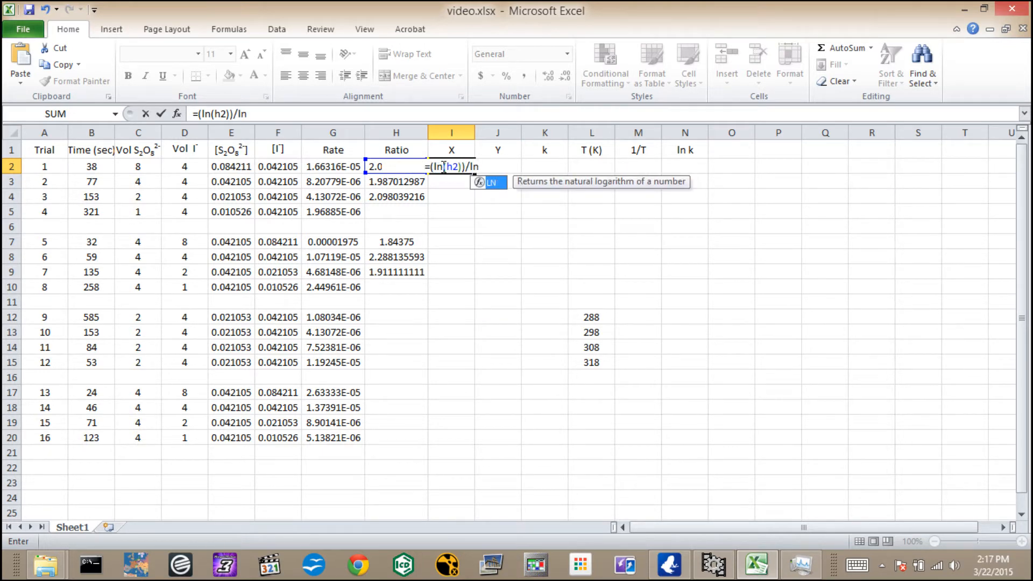
{"action": "type", "text": "(2)"}
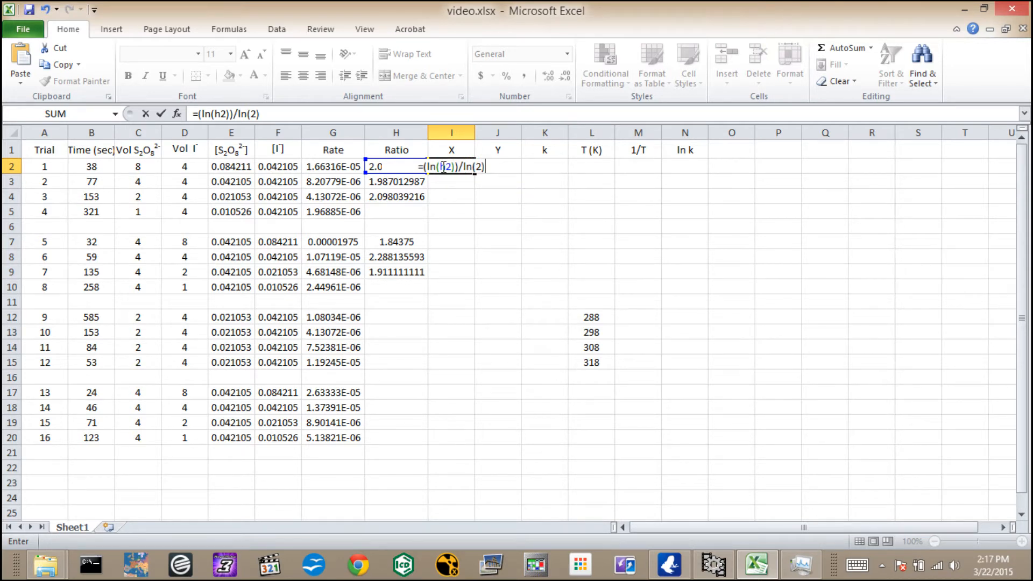
{"action": "key", "text": "Return"}
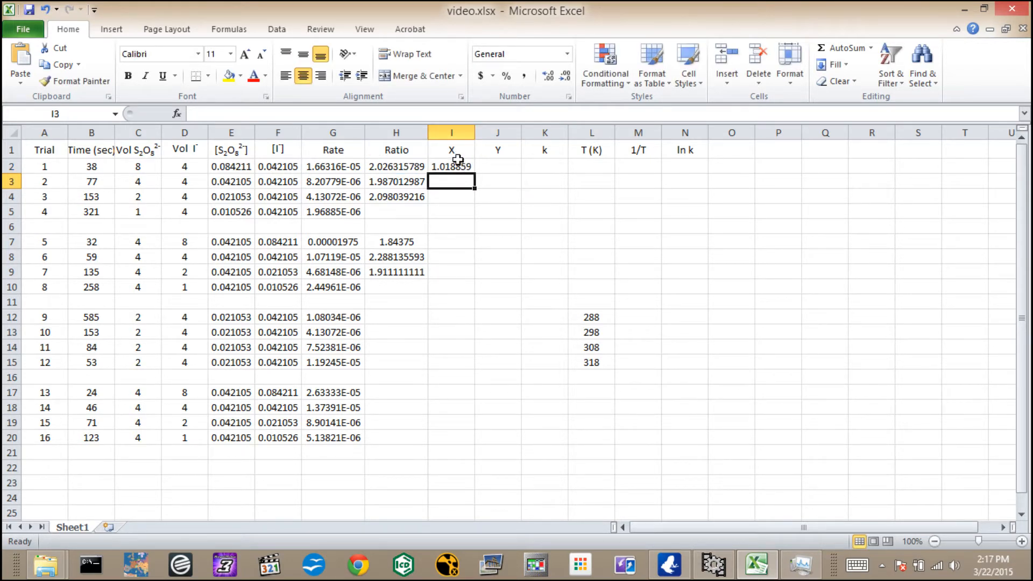
{"action": "left_click", "coordinate": [461, 166]}
{"action": "left_click_drag", "start_coordinate": [475, 174], "coordinate": [477, 202]}
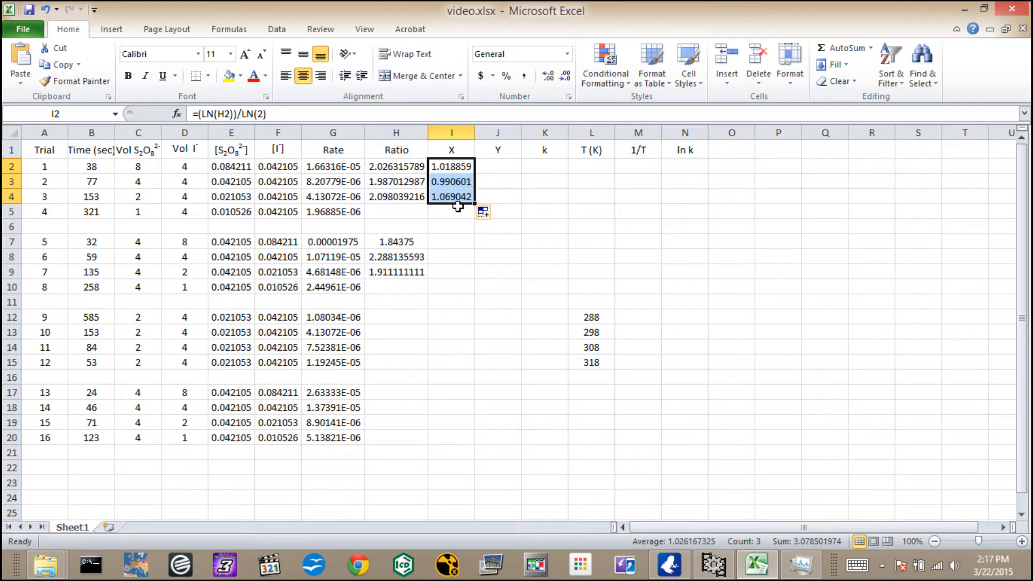
Calculate the Y order in J7 with =(LN(H7))/(LN(2)) and fill the formula down through J9.
{"action": "left_click", "coordinate": [490, 241]}
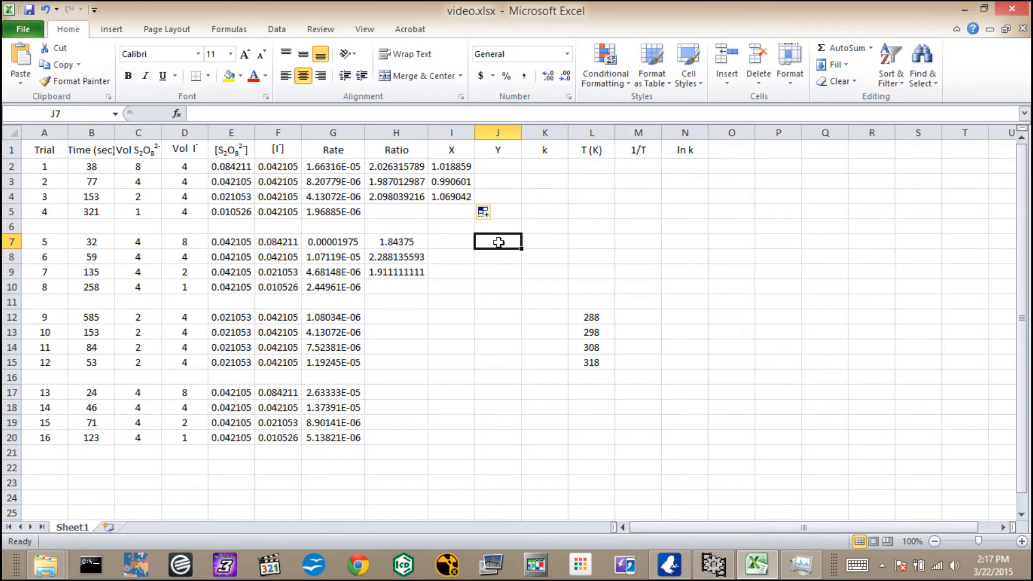
{"action": "type", "text": "="}
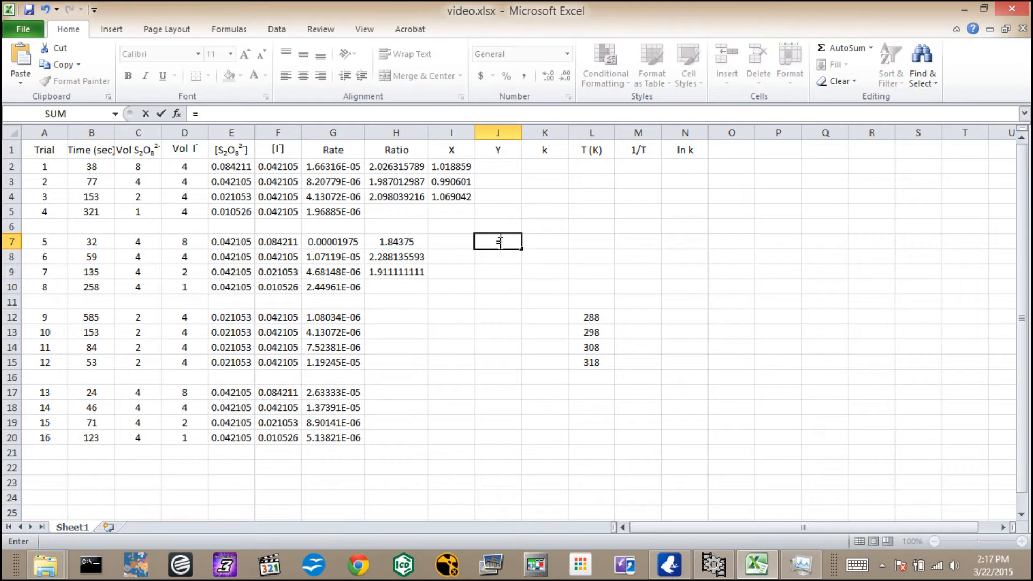
{"action": "type", "text": "(ln("}
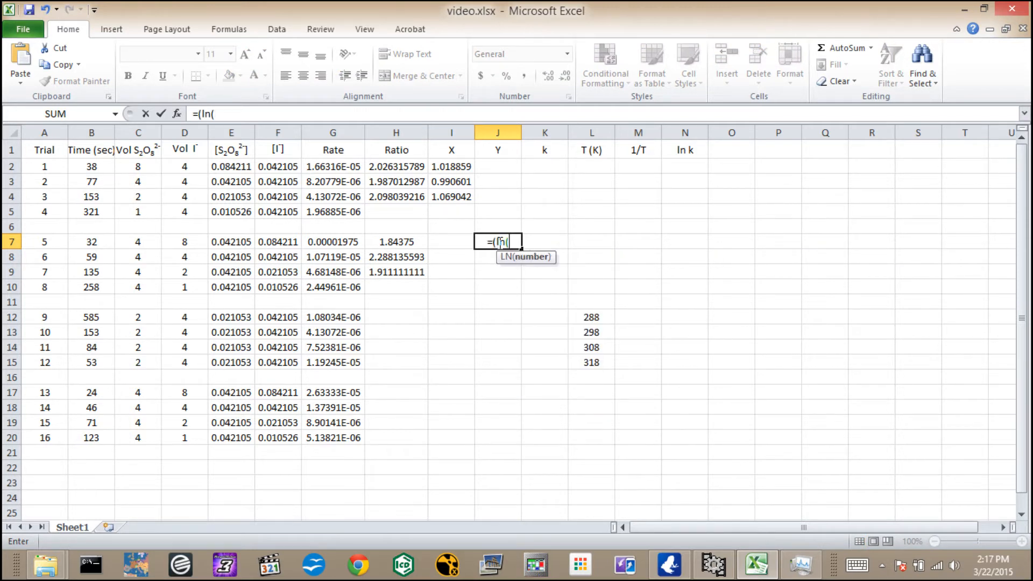
{"action": "type", "text": "h"}
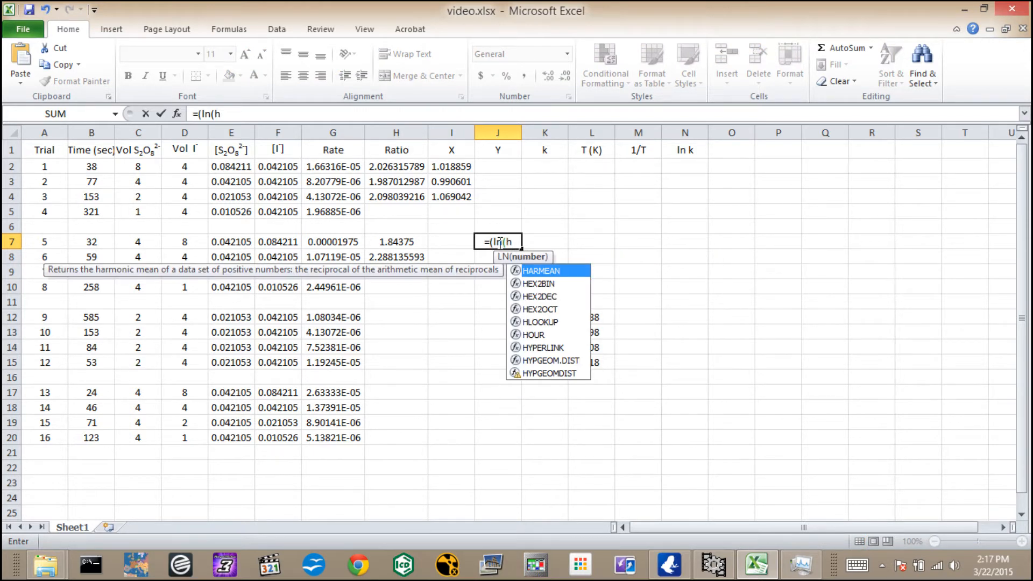
{"action": "type", "text": "7"}
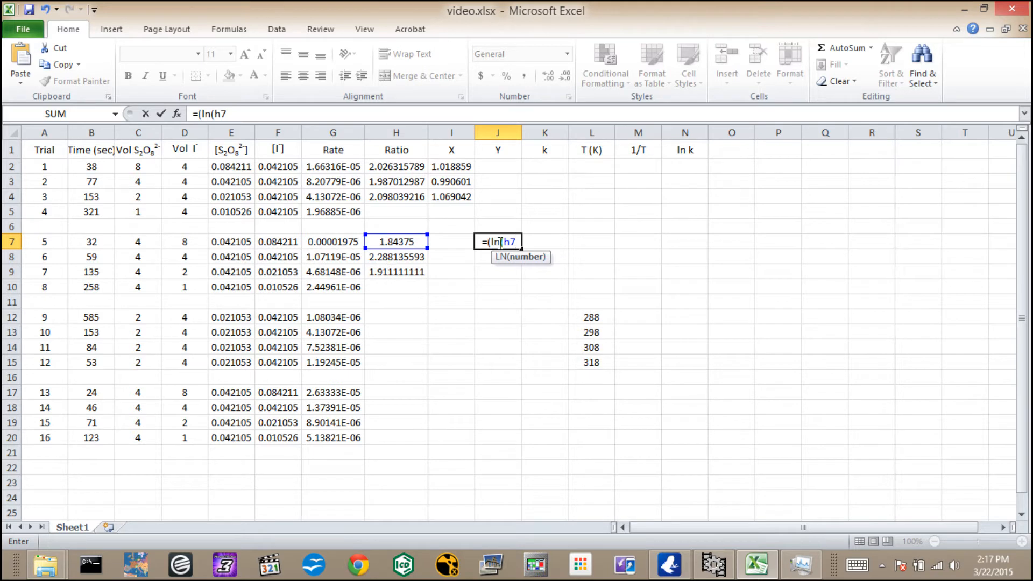
{"action": "type", "text": ")"}
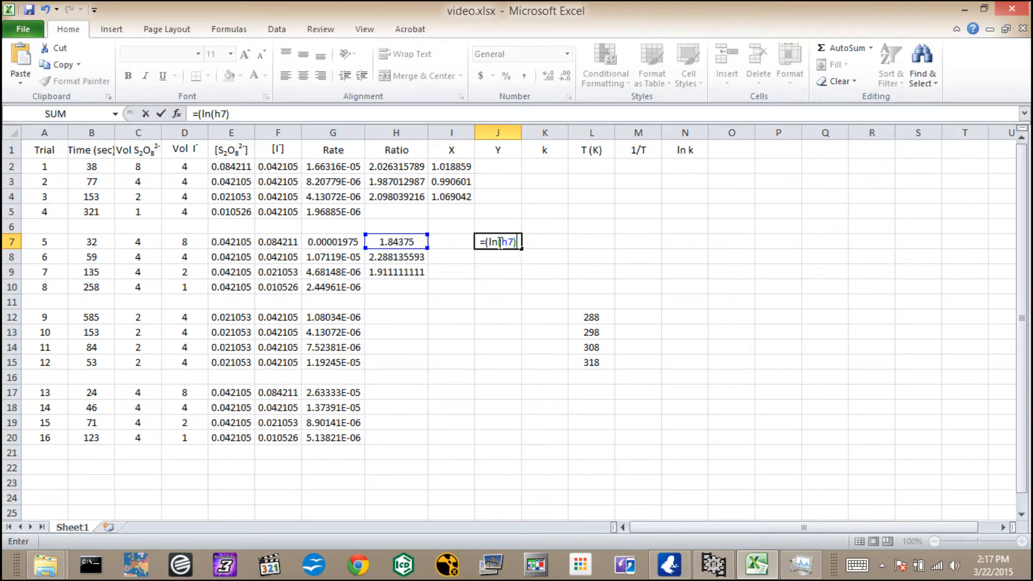
{"action": "type", "text": ")/(ln"}
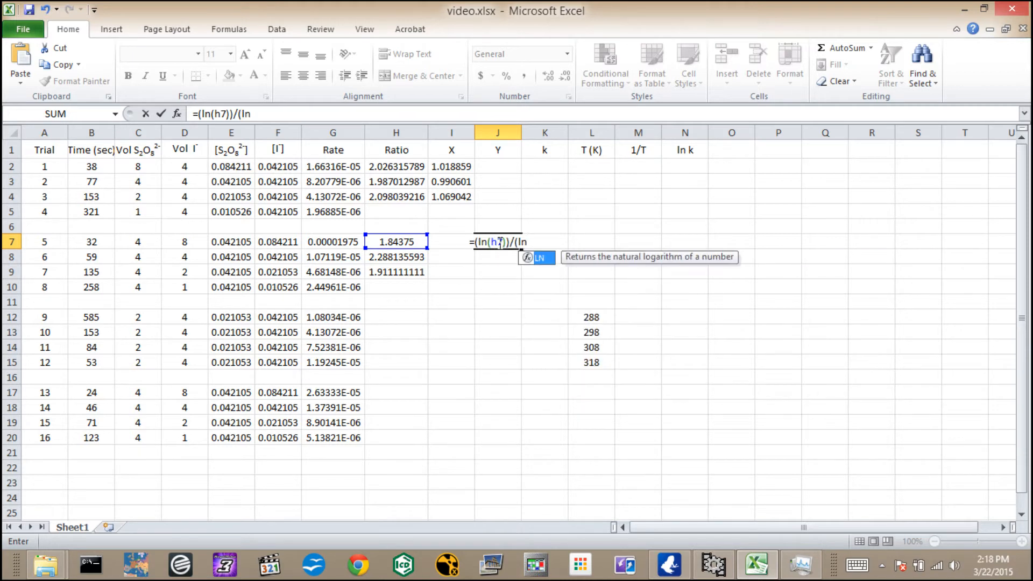
{"action": "type", "text": "(2"}
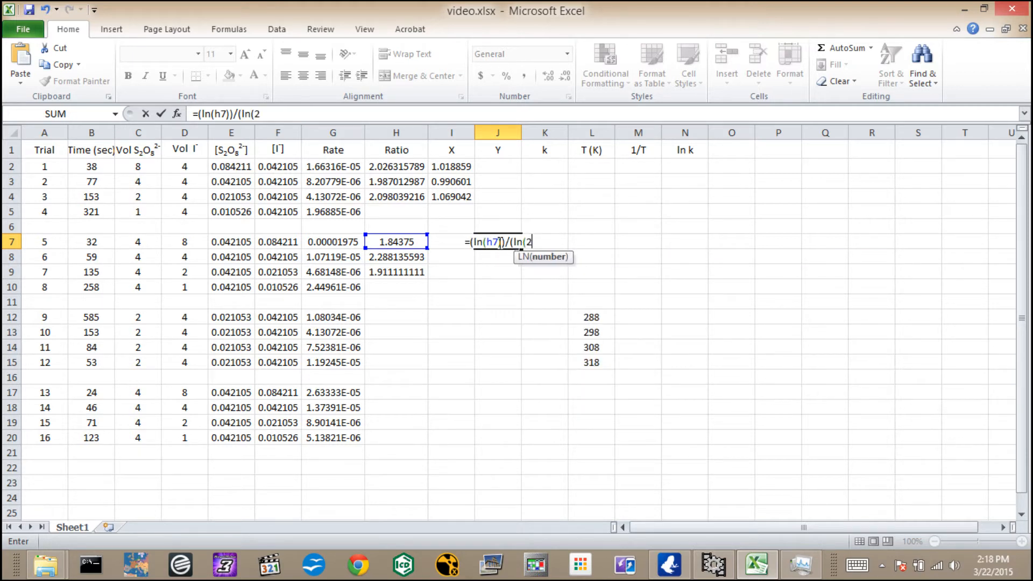
{"action": "type", "text": "))"}
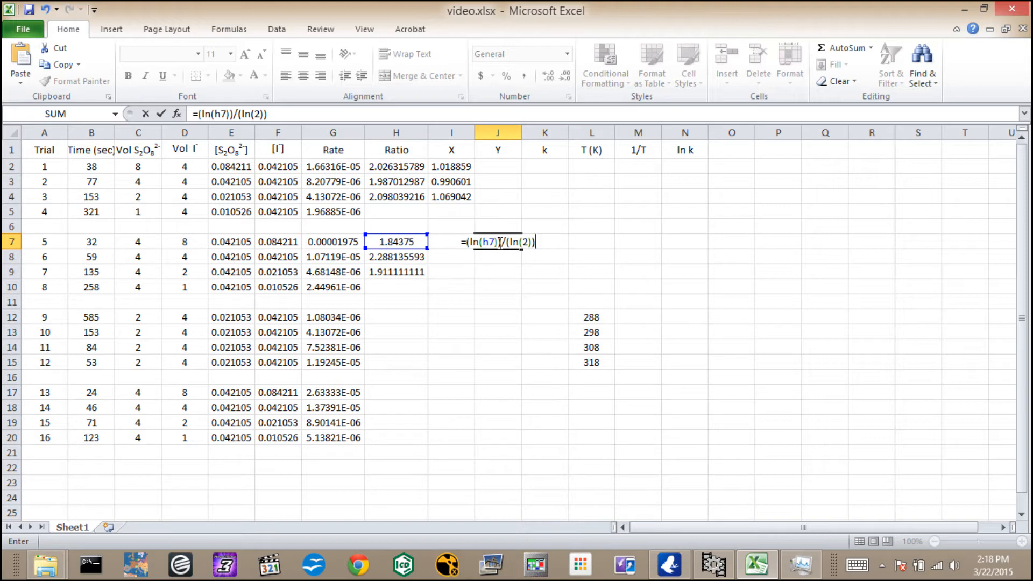
{"action": "key", "text": "Return"}
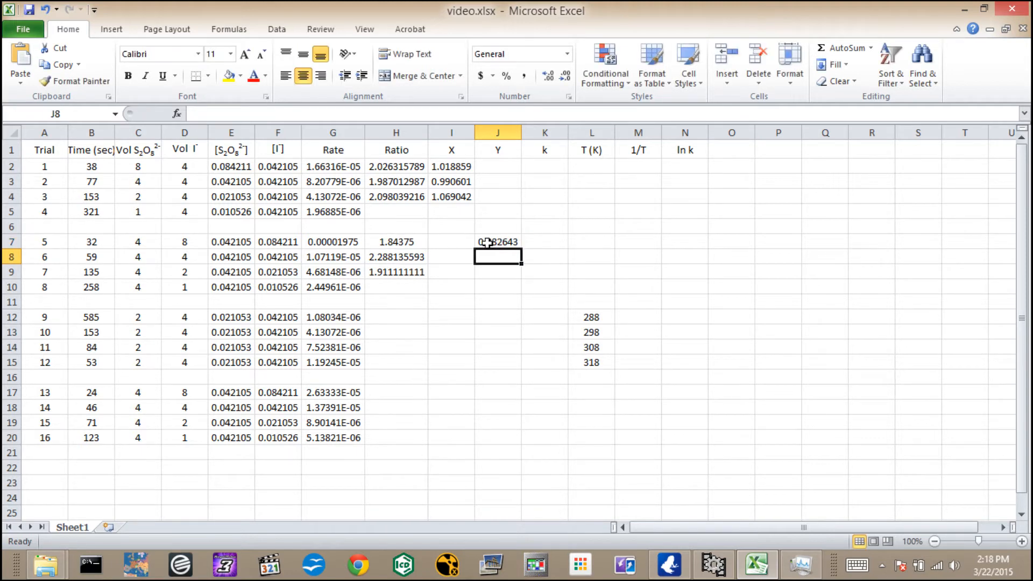
{"action": "left_click", "coordinate": [497, 242]}
{"action": "left_click_drag", "start_coordinate": [521, 248], "coordinate": [521, 280]}
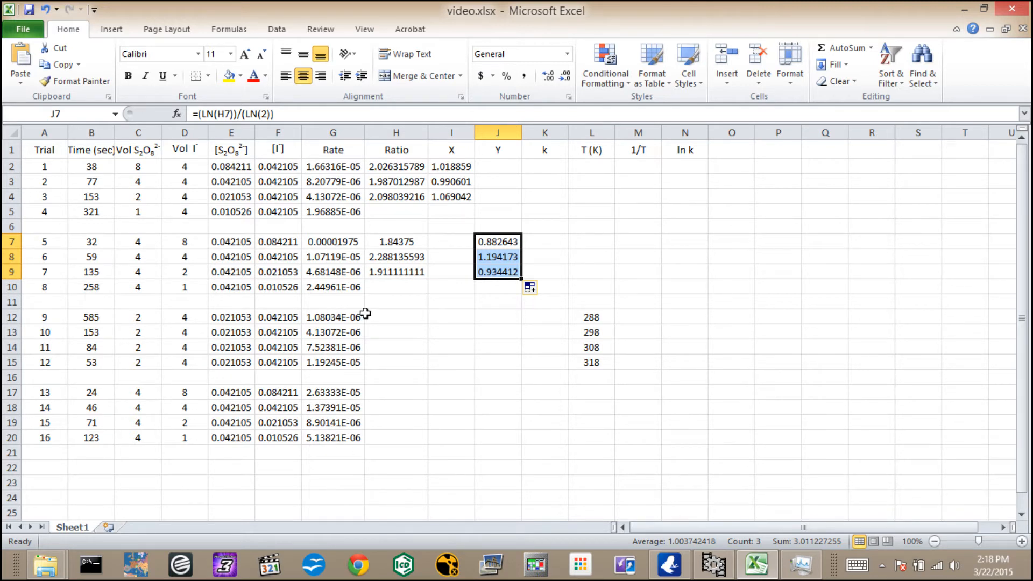
Calculate the rate constant k in K2 with =G2/(E2*F2) and fill the formula down through K20.
{"action": "left_click", "coordinate": [537, 168]}
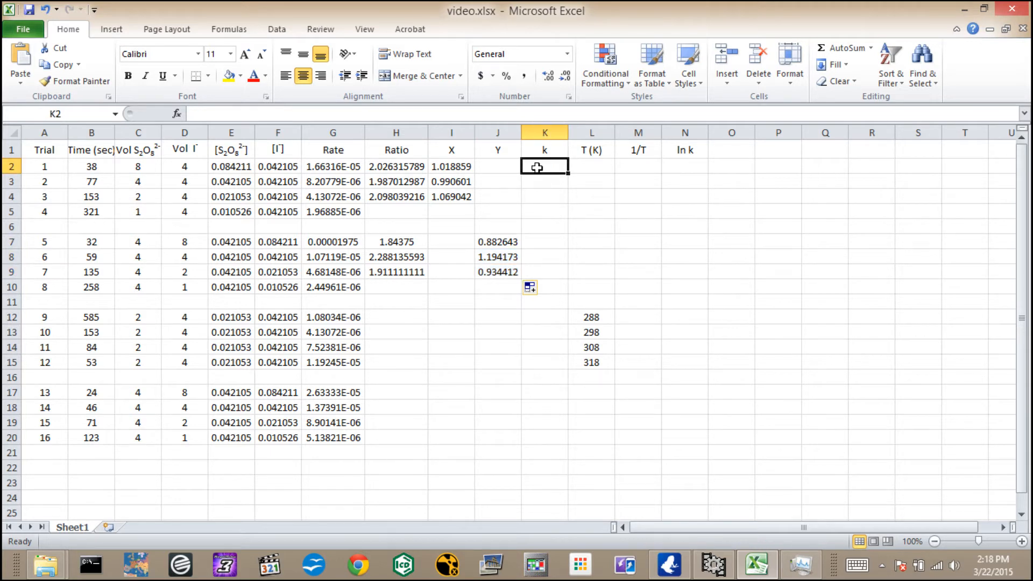
{"action": "type", "text": "="}
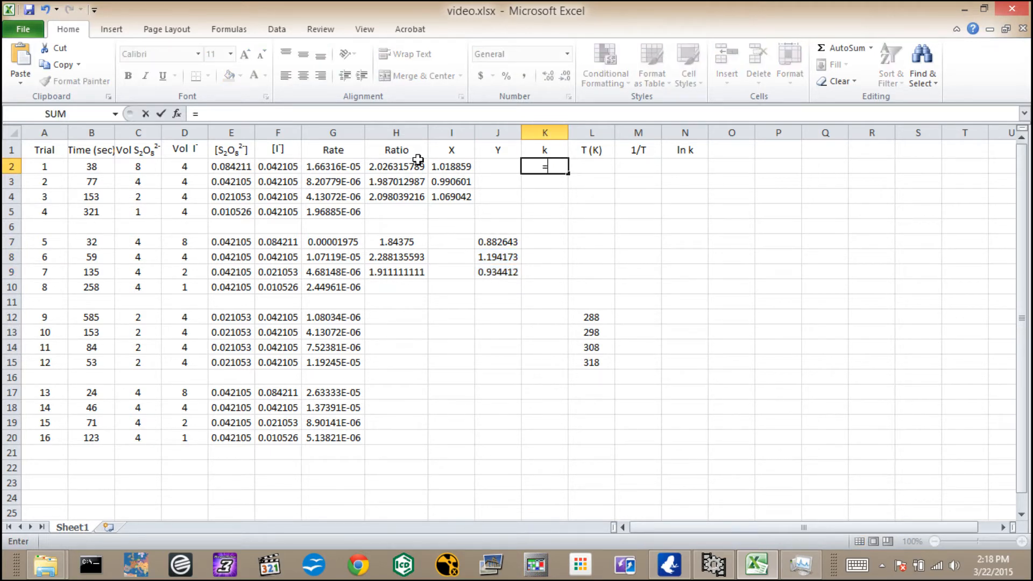
{"action": "left_click", "coordinate": [334, 168]}
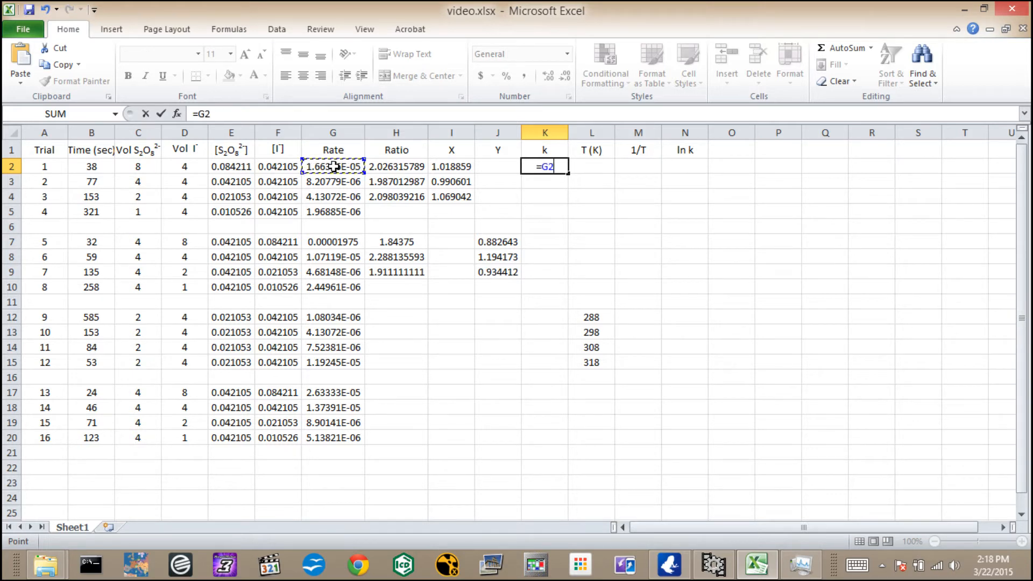
{"action": "type", "text": "/("}
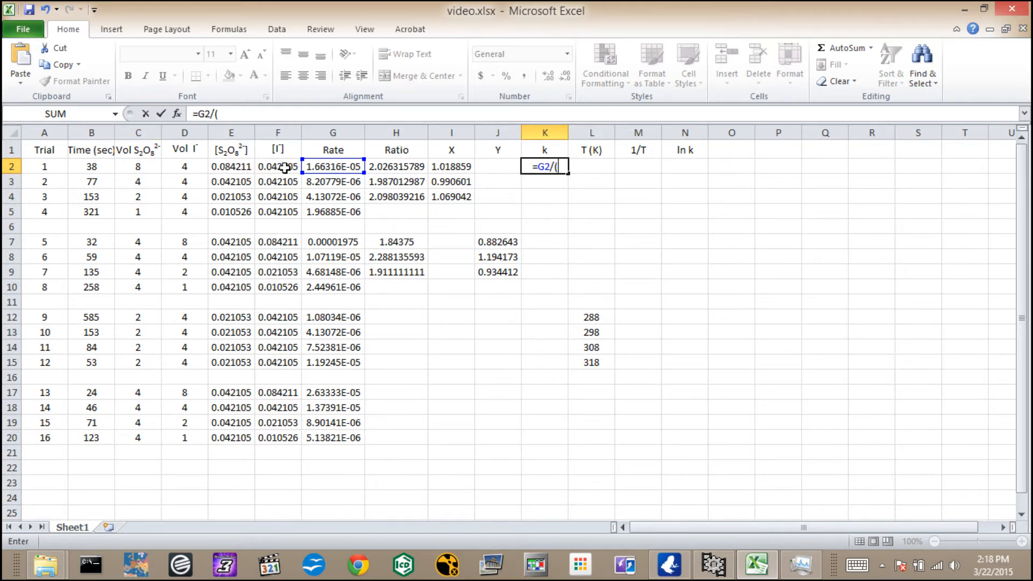
{"action": "left_click", "coordinate": [246, 168]}
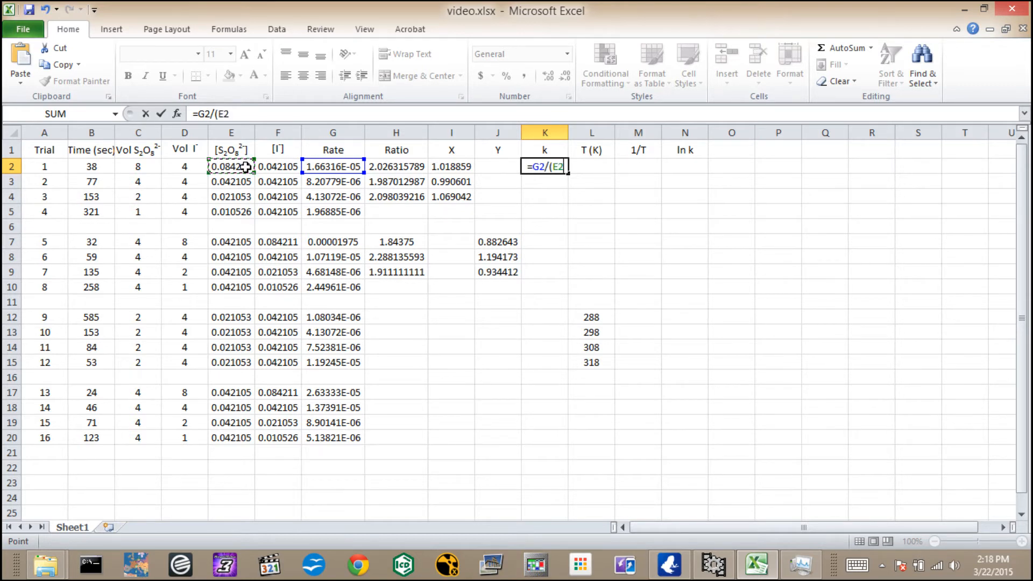
{"action": "type", "text": "*"}
{"action": "left_click", "coordinate": [276, 166]}
{"action": "type", "text": ")"}
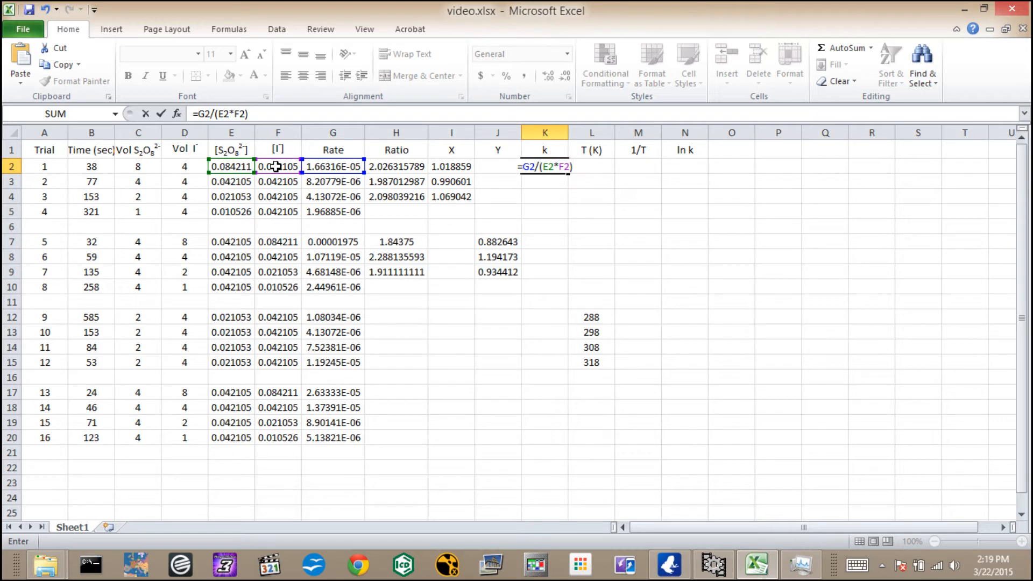
{"action": "key", "text": "Return"}
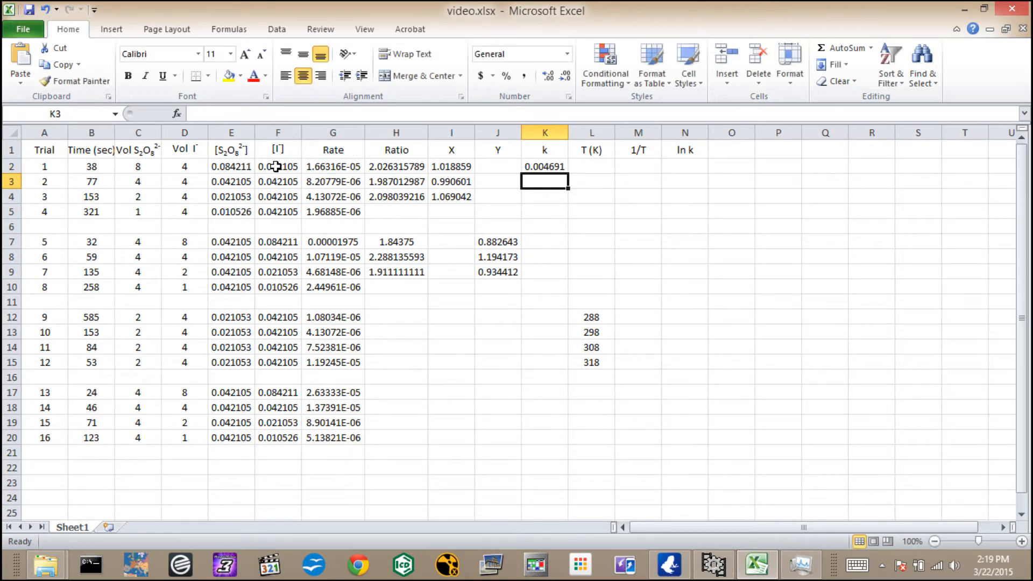
{"action": "left_click", "coordinate": [560, 167]}
{"action": "left_click_drag", "start_coordinate": [569, 174], "coordinate": [571, 447]}
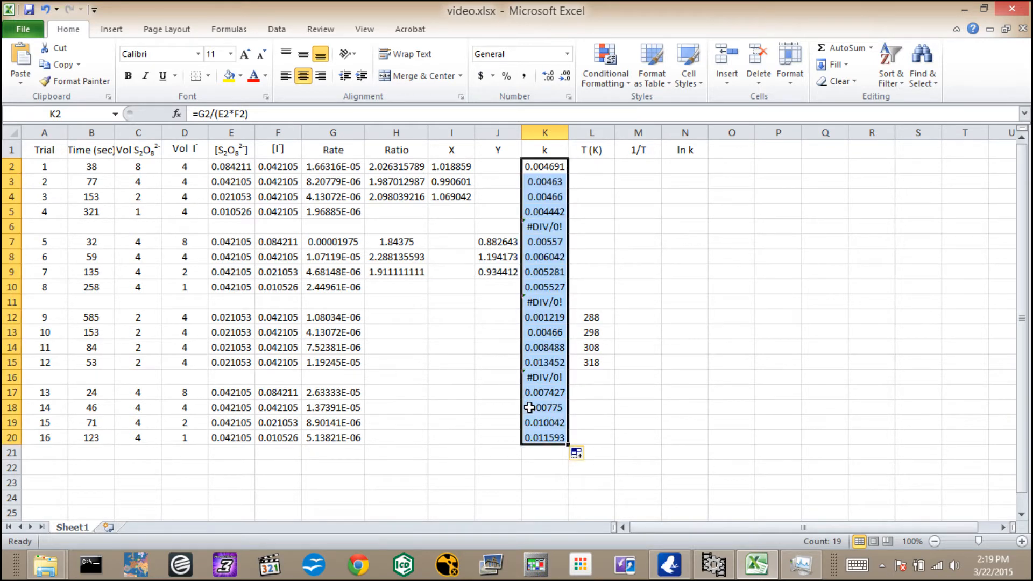
Clear the rate constant formulas from the blank separator rows, cells K16, K11 and K6.
{"action": "left_click", "coordinate": [546, 377]}
{"action": "key", "text": "BackSpace"}
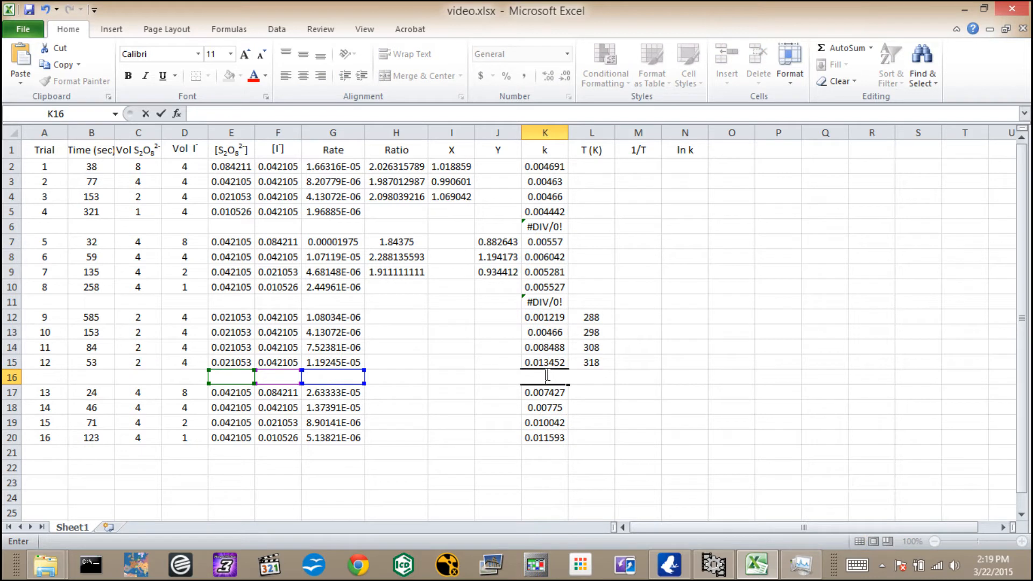
{"action": "left_click", "coordinate": [555, 303]}
{"action": "key", "text": "BackSpace"}
{"action": "left_click", "coordinate": [534, 230]}
{"action": "key", "text": "BackSpace"}
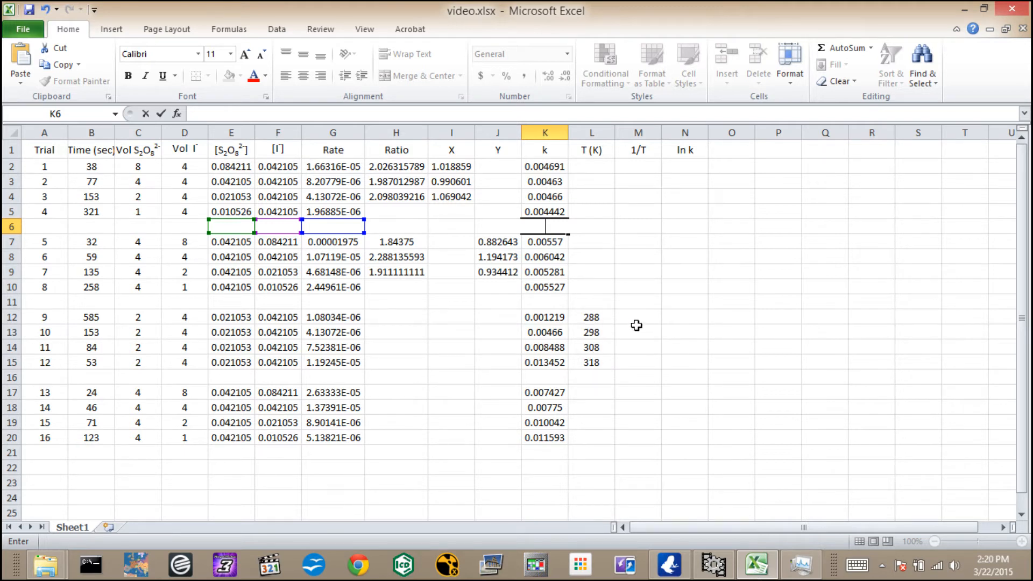
Calculate 1/T in M12 with =1/L12 and fill the formula down through M15.
{"action": "left_click", "coordinate": [637, 319]}
{"action": "type", "text": "=1/"}
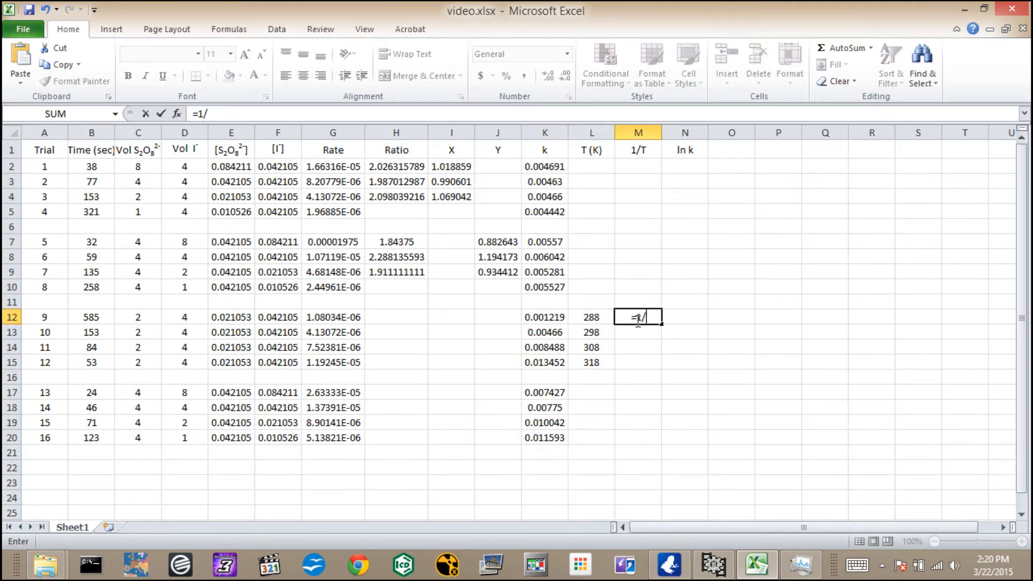
{"action": "left_click", "coordinate": [599, 315]}
{"action": "key", "text": "Return"}
{"action": "left_click", "coordinate": [656, 317]}
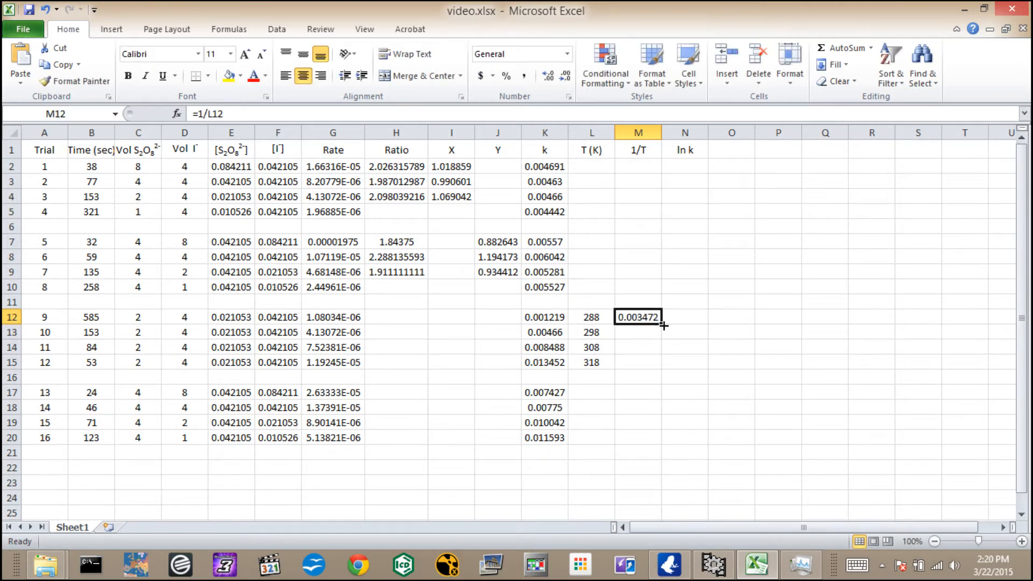
{"action": "left_click_drag", "start_coordinate": [662, 325], "coordinate": [665, 365]}
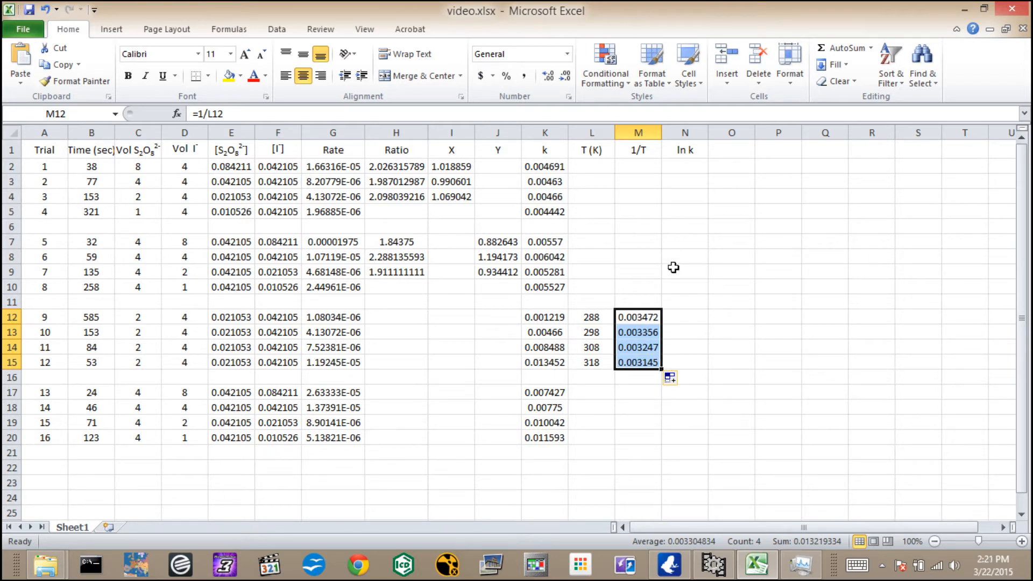
Calculate ln k in N12 with =LN(K12) and fill the formula down through N15.
{"action": "left_click", "coordinate": [681, 318]}
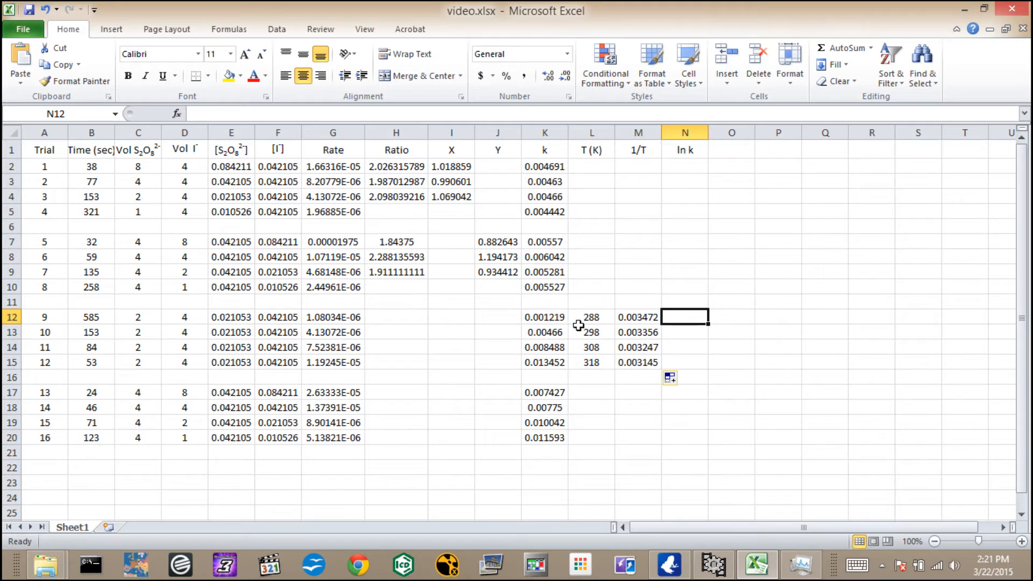
{"action": "type", "text": "=ln"}
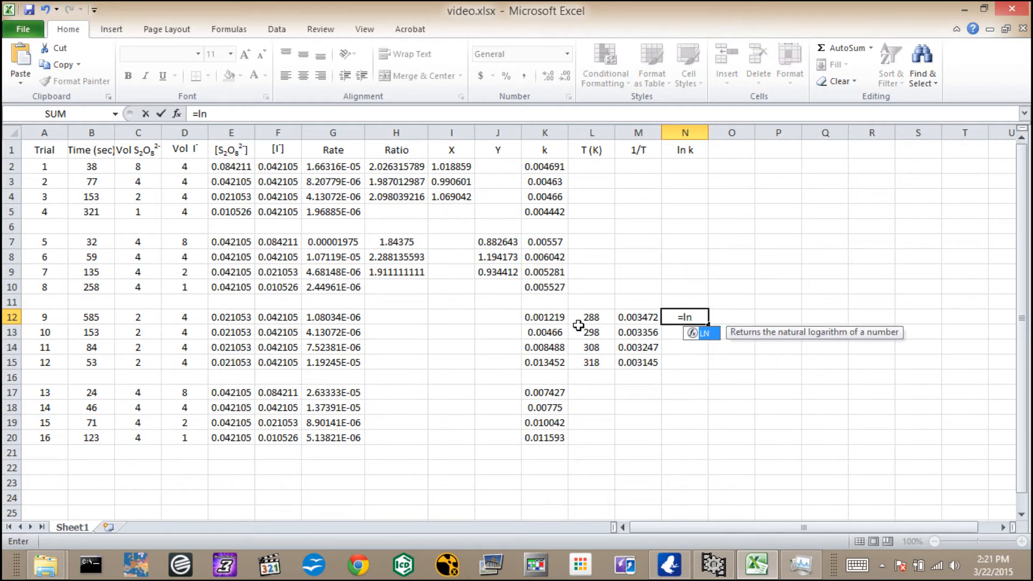
{"action": "type", "text": "("}
{"action": "left_click", "coordinate": [562, 317]}
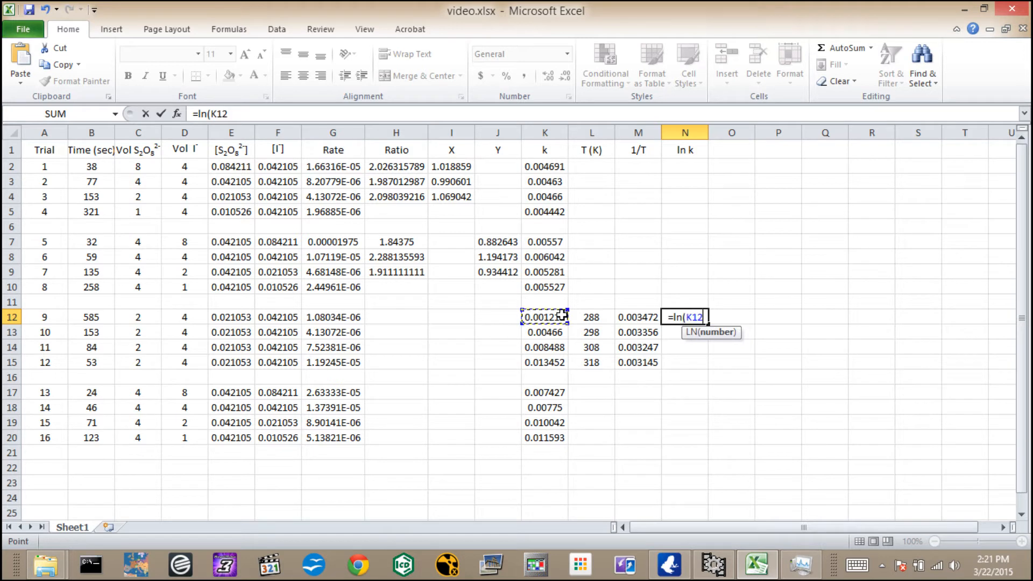
{"action": "type", "text": ")"}
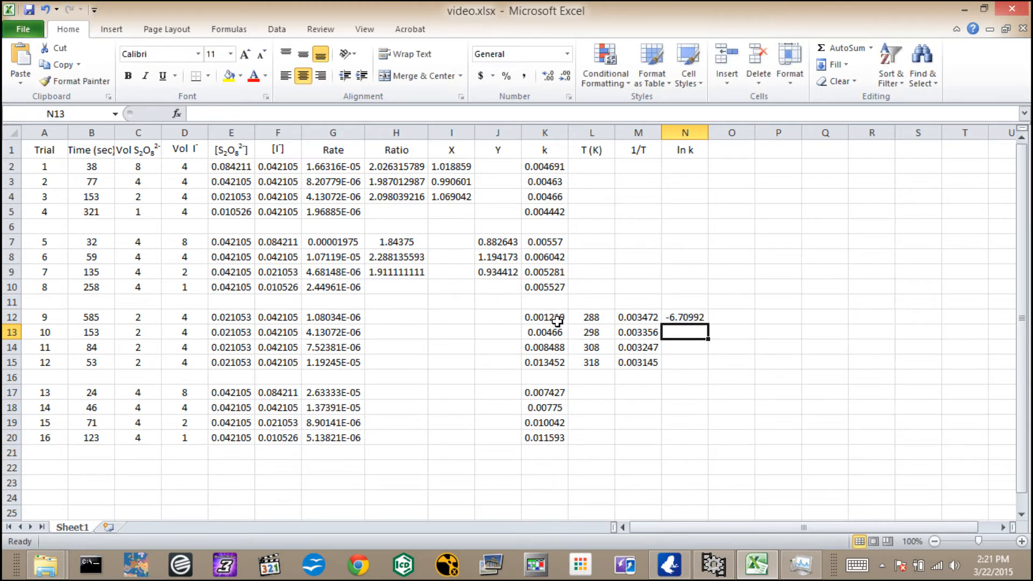
{"action": "left_click", "coordinate": [685, 317]}
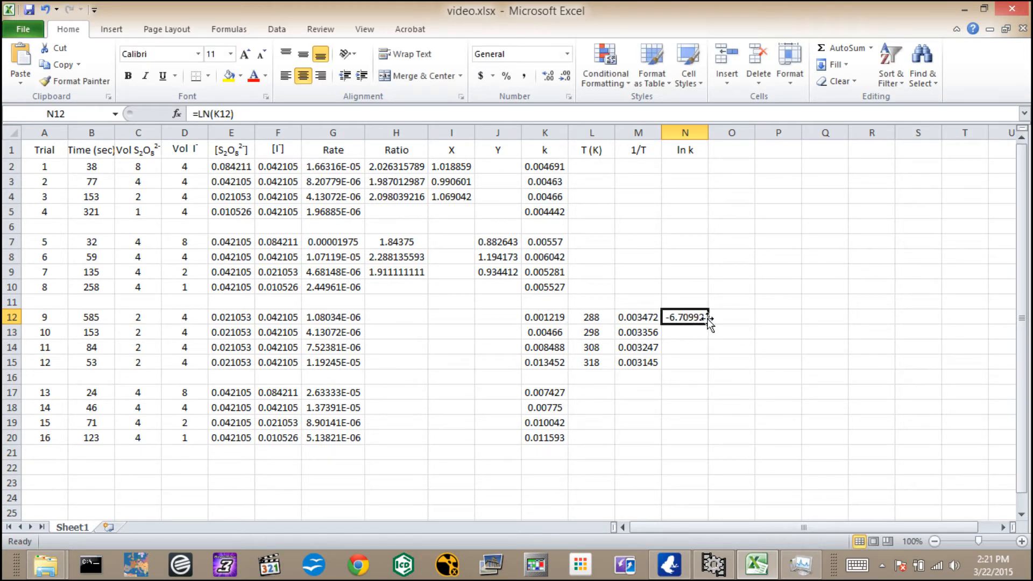
{"action": "left_click_drag", "start_coordinate": [707, 321], "coordinate": [702, 366]}
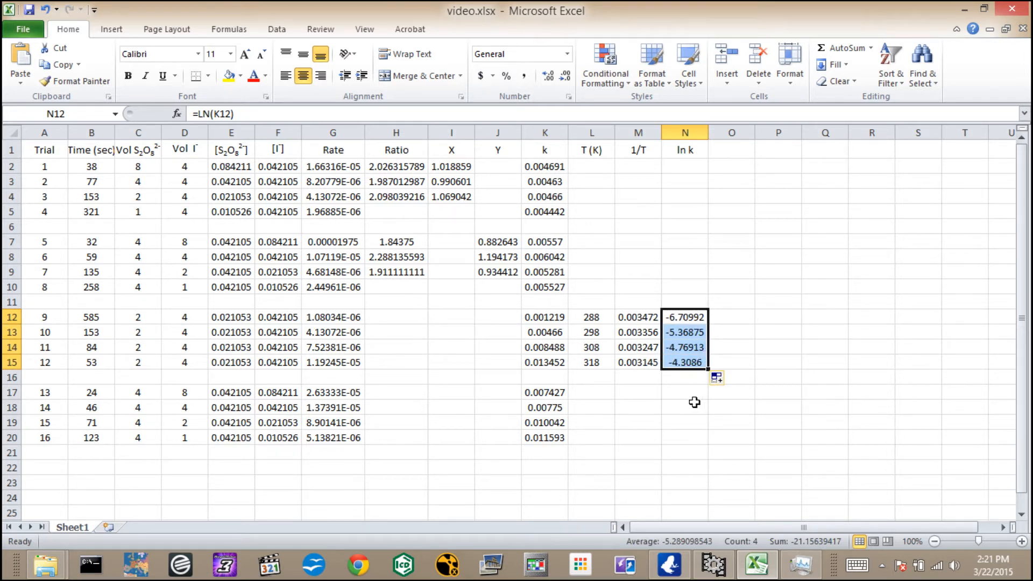
Insert a scatter chart with only markers from the 1/T and ln k values in M12:N15.
{"action": "left_click", "coordinate": [681, 393]}
{"action": "left_click", "coordinate": [643, 317]}
{"action": "left_click_drag", "start_coordinate": [643, 317], "coordinate": [695, 366]}
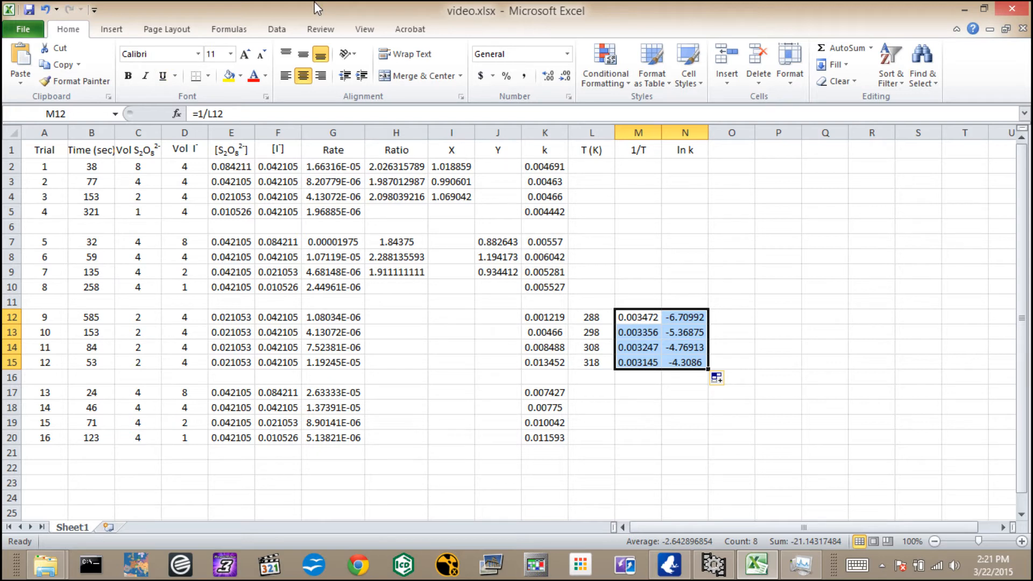
{"action": "left_click", "coordinate": [111, 31]}
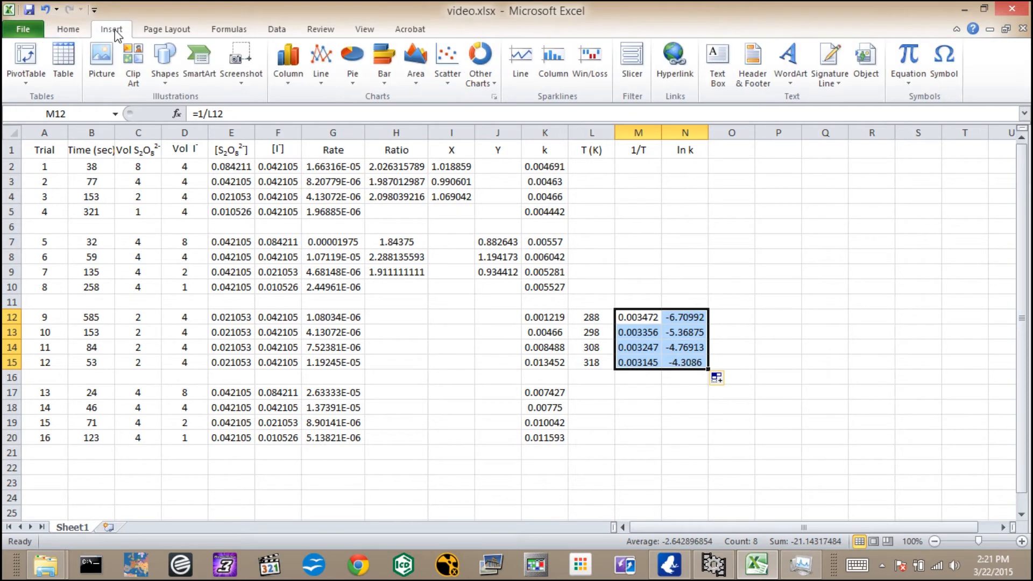
{"action": "left_click", "coordinate": [449, 81]}
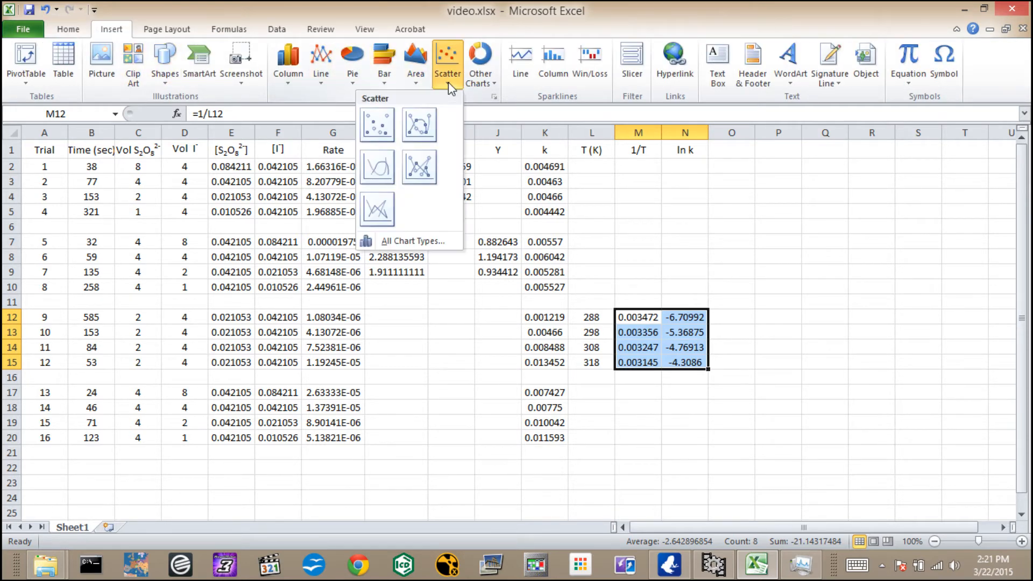
{"action": "left_click", "coordinate": [384, 126]}
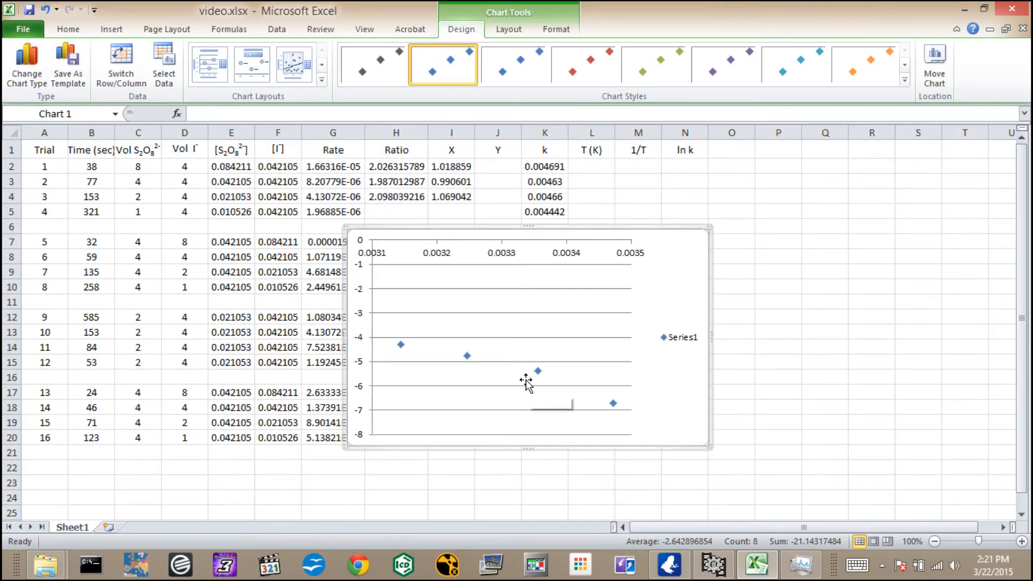
Move the scatter chart to a new sheet of its own and delete its legend.
{"action": "right_click", "coordinate": [677, 287]}
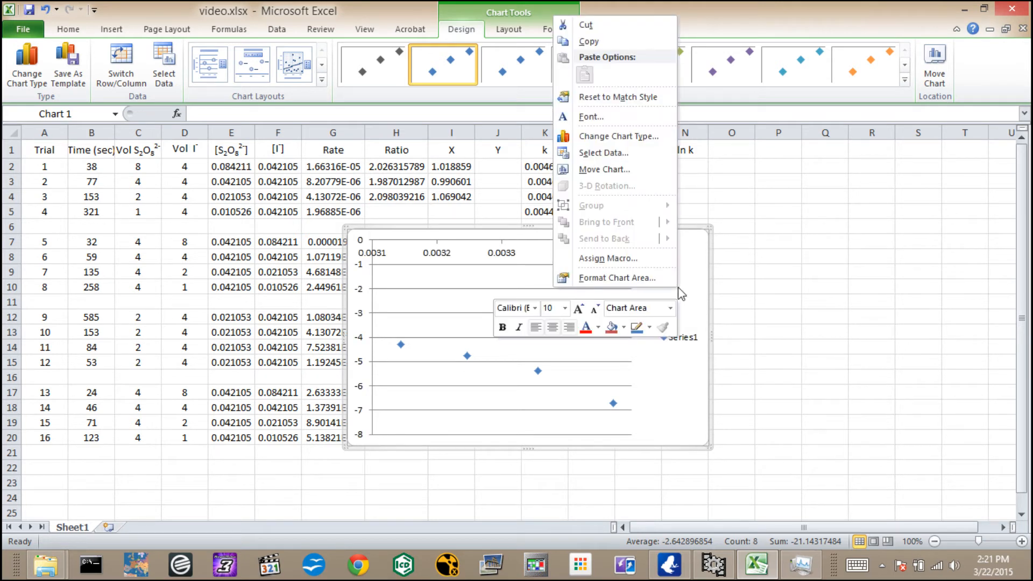
{"action": "left_click", "coordinate": [635, 170]}
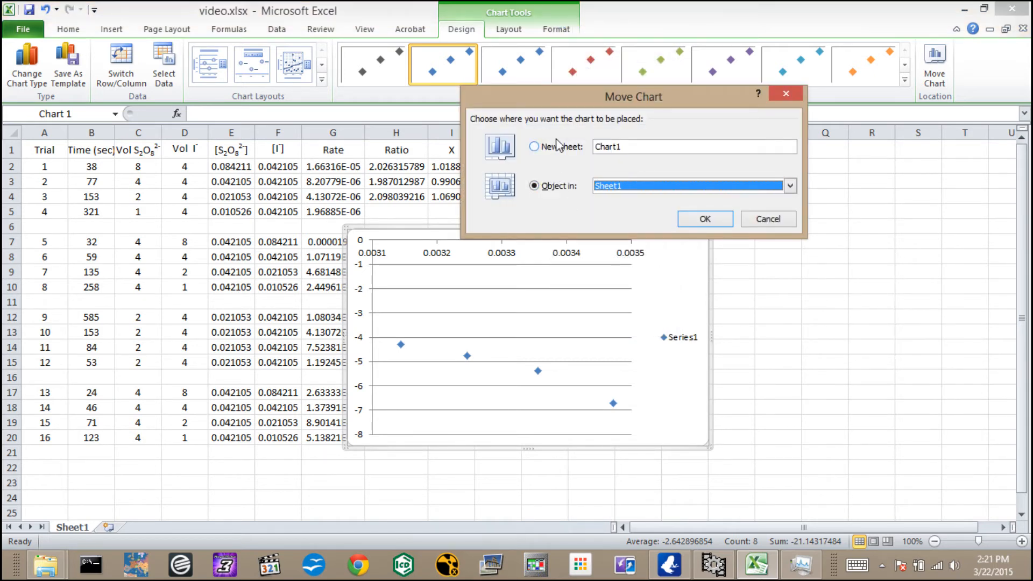
{"action": "left_click", "coordinate": [558, 145]}
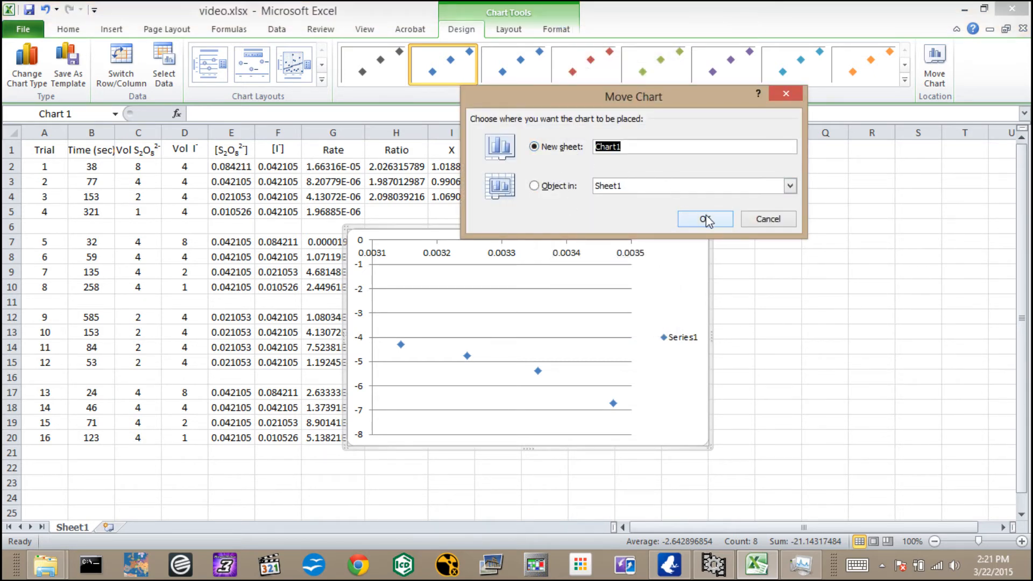
{"action": "left_click", "coordinate": [707, 218]}
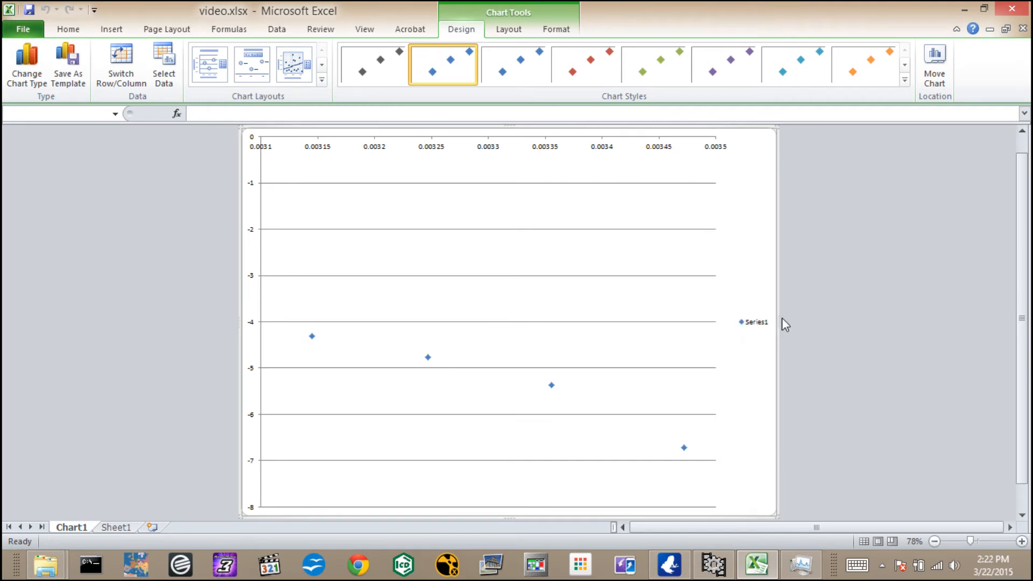
{"action": "left_click", "coordinate": [763, 326]}
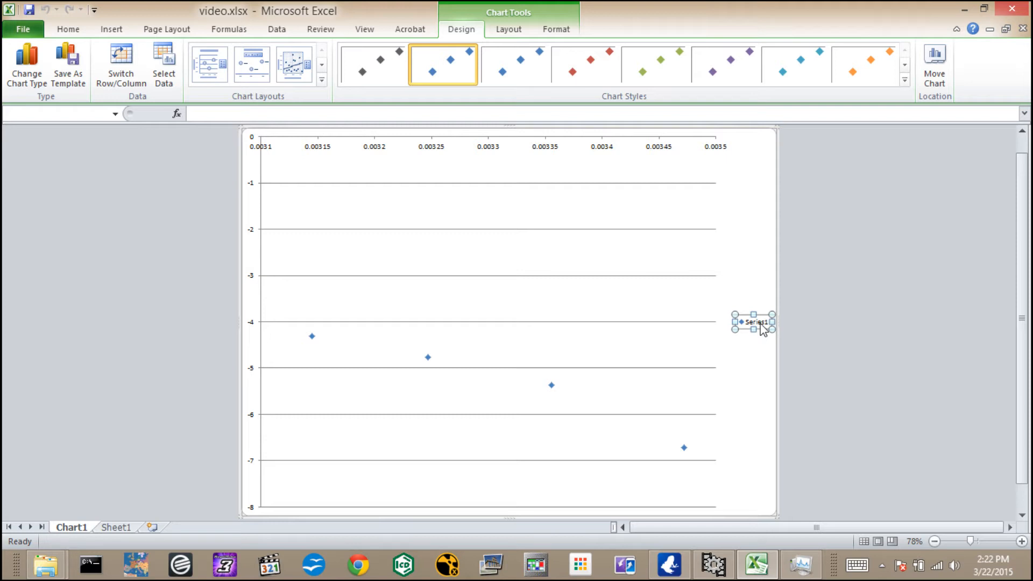
{"action": "key", "text": "Delete"}
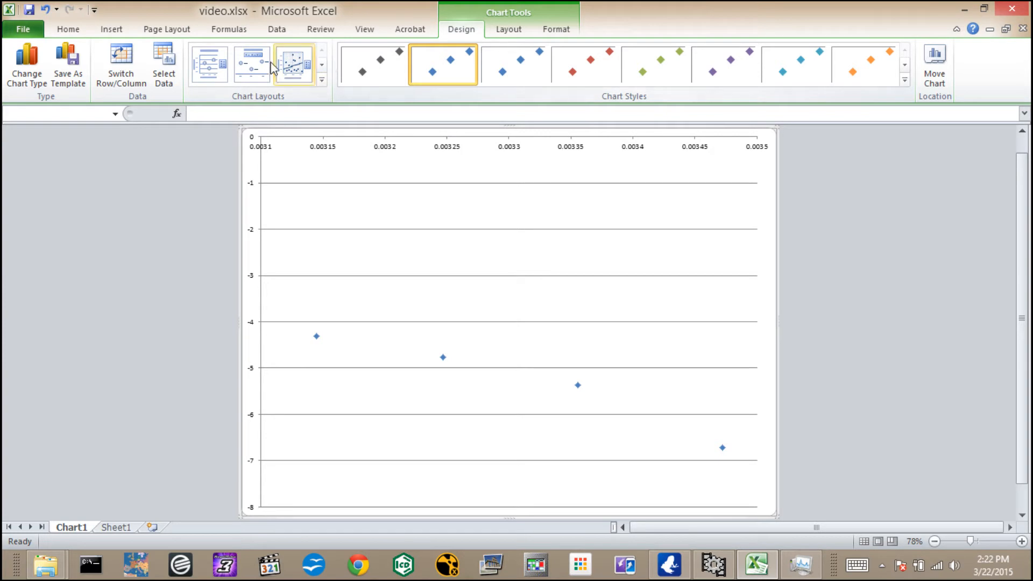
Show major and minor gridlines for both the primary horizontal and primary vertical gridlines of the chart.
{"action": "left_click", "coordinate": [511, 32]}
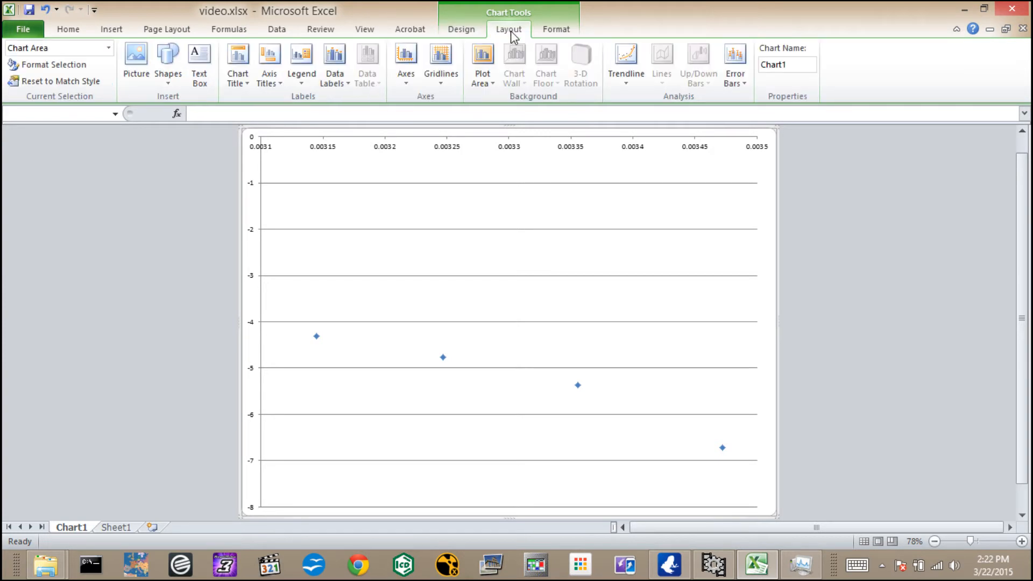
{"action": "left_click", "coordinate": [442, 85]}
{"action": "mouse_move", "coordinate": [447, 97]}
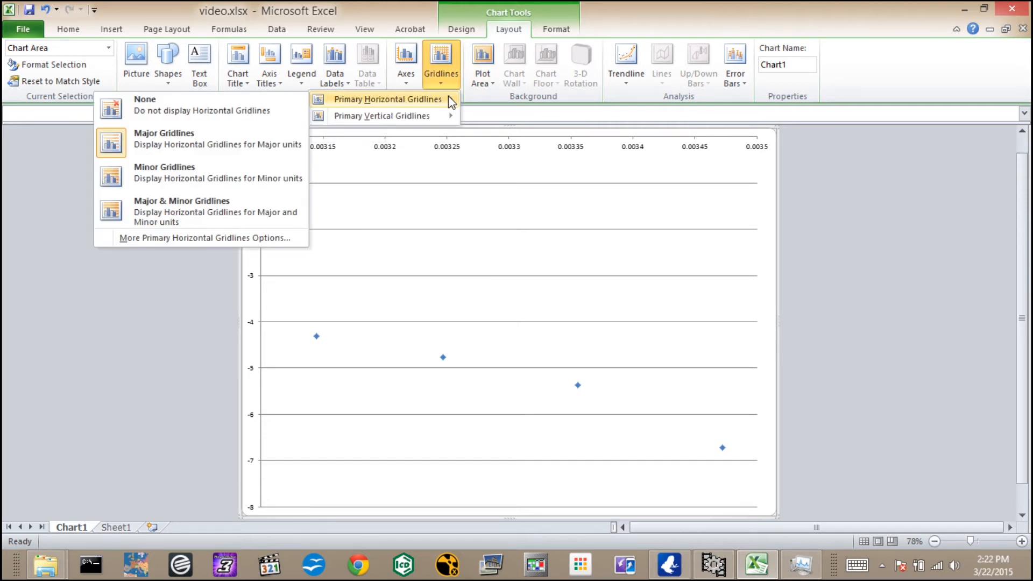
{"action": "left_click", "coordinate": [187, 215]}
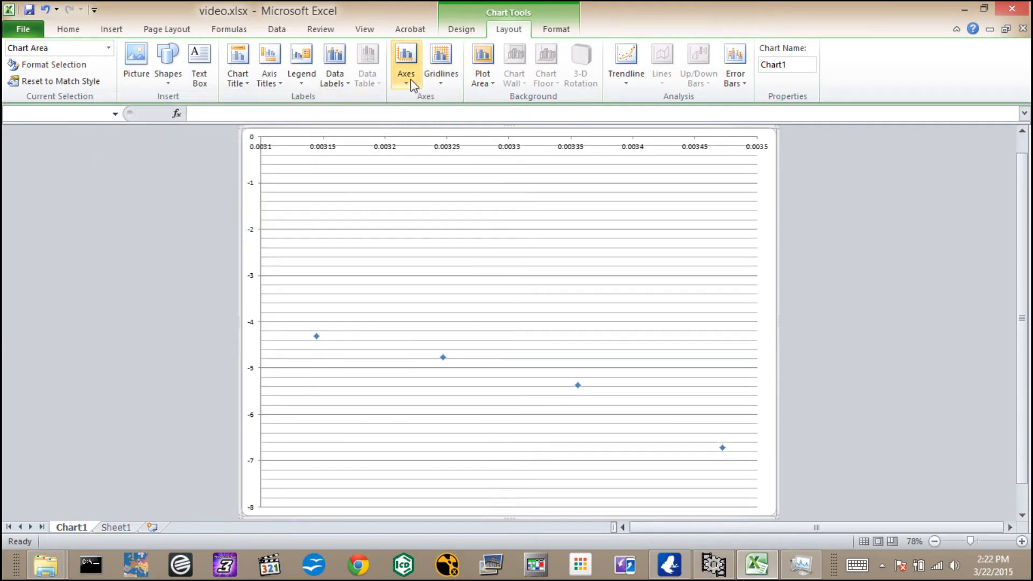
{"action": "left_click", "coordinate": [450, 86]}
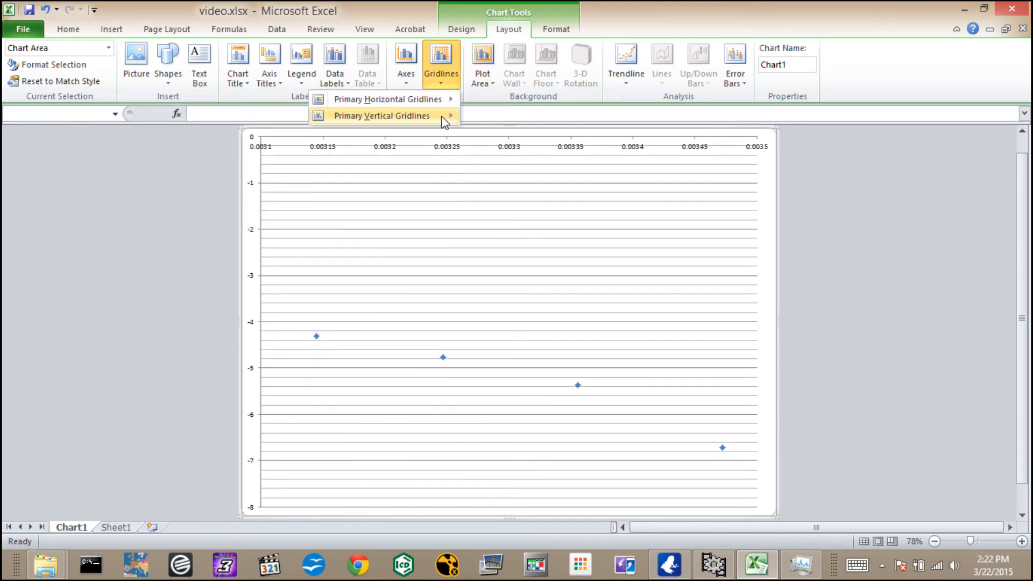
{"action": "mouse_move", "coordinate": [446, 118]}
{"action": "left_click", "coordinate": [248, 226]}
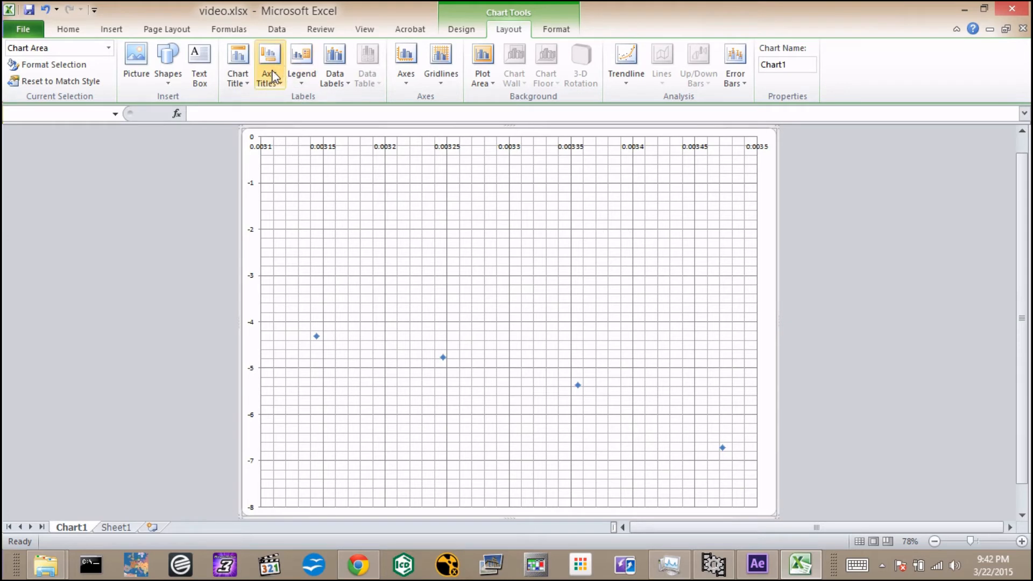
Add a horizontal axis title below the axis reading "1/T (1/Kelvin)".
{"action": "left_click", "coordinate": [281, 82]}
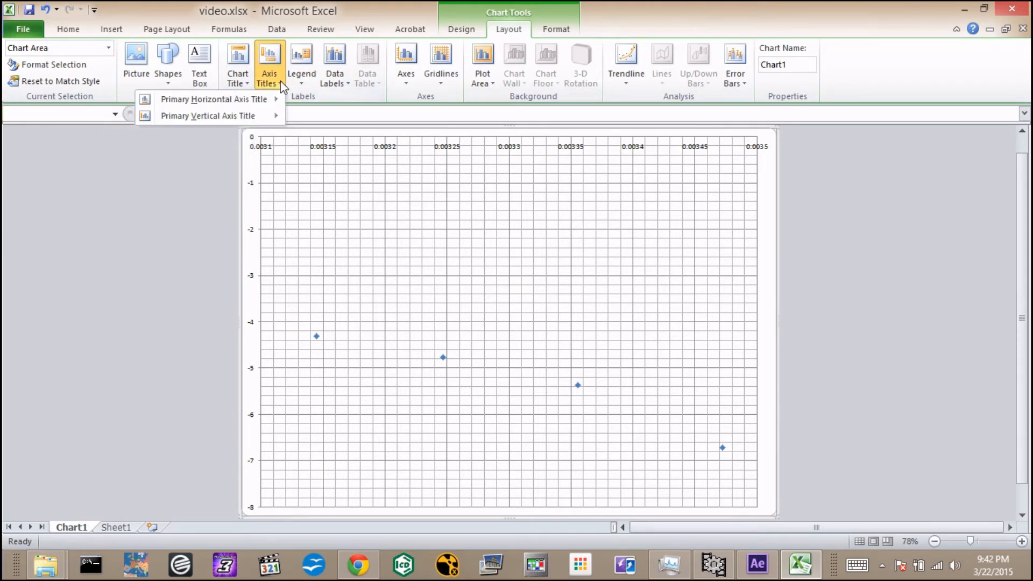
{"action": "mouse_move", "coordinate": [276, 99]}
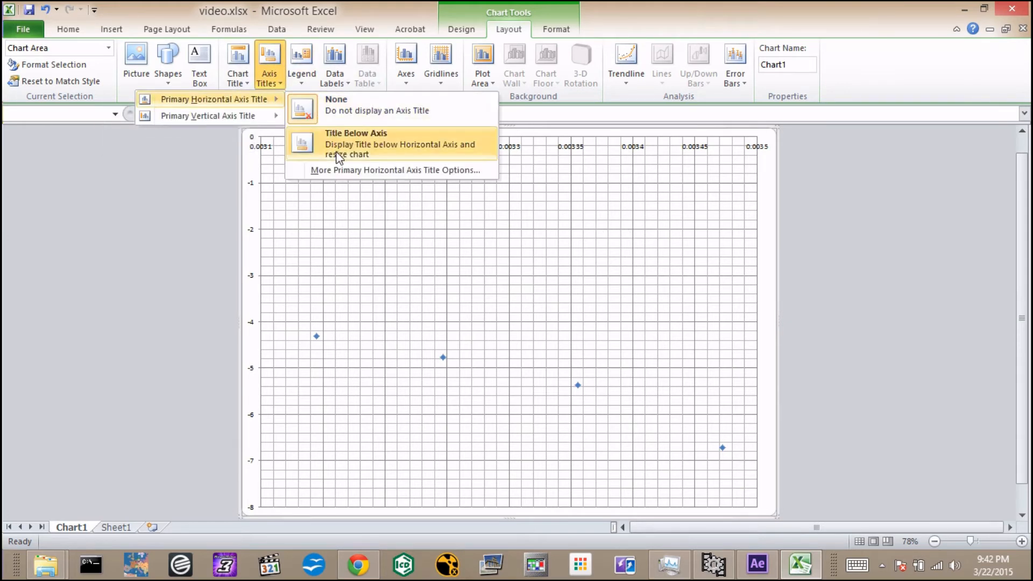
{"action": "left_click", "coordinate": [335, 141]}
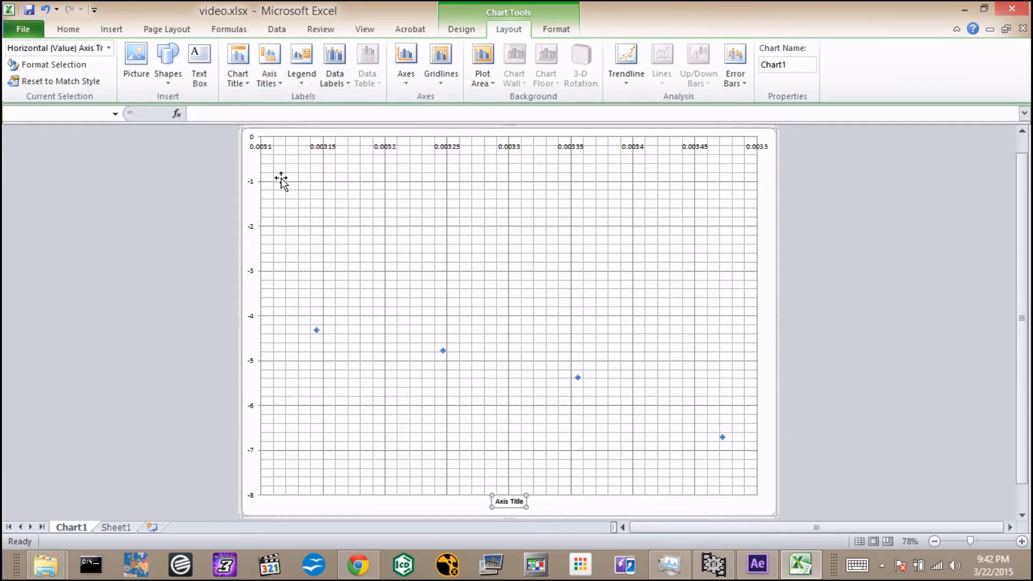
{"action": "left_click", "coordinate": [259, 114]}
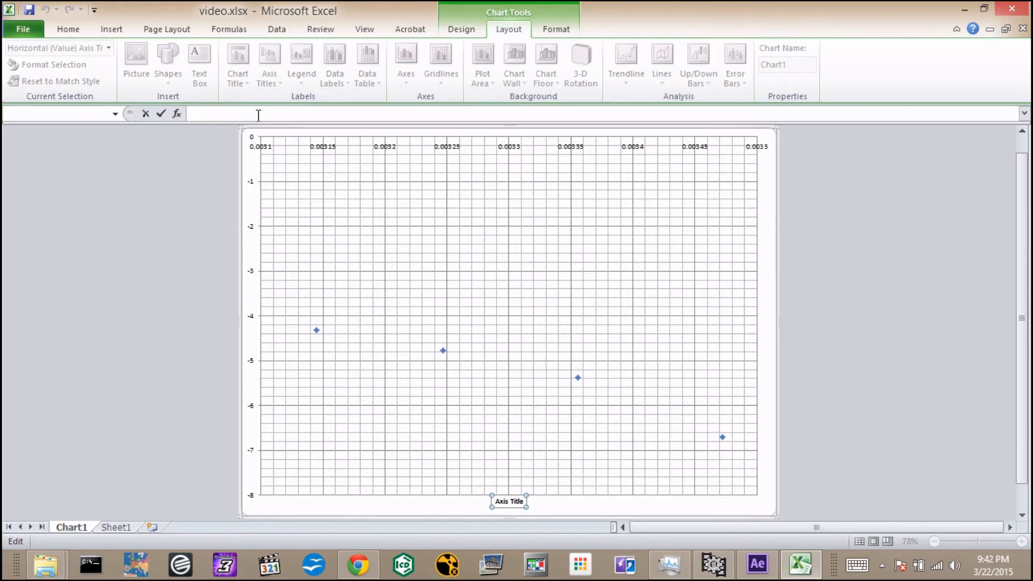
{"action": "type", "text": "1/T (1/Kelvin)"}
{"action": "key", "text": "Return"}
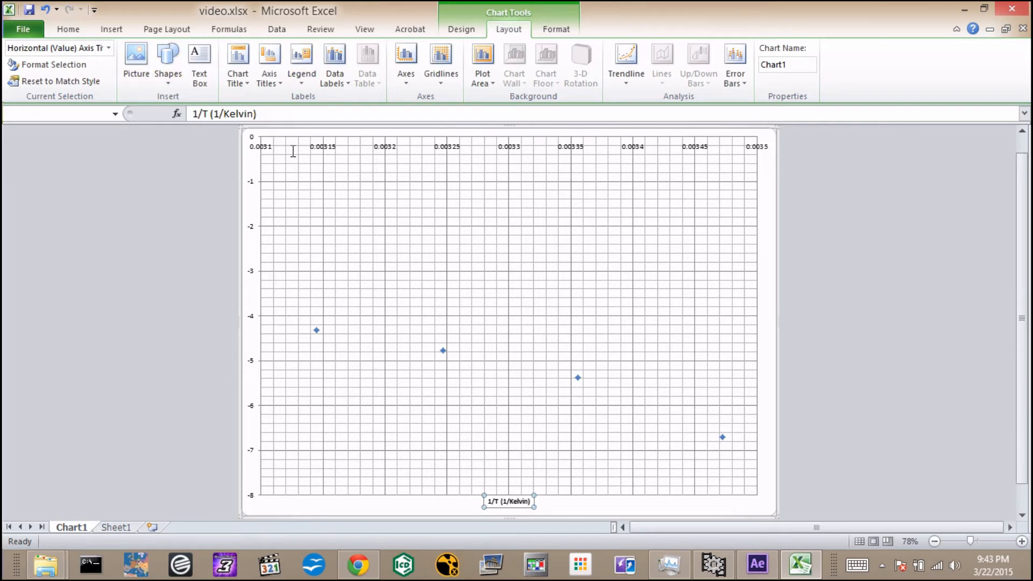
Add a rotated vertical axis title reading "ln k".
{"action": "left_click", "coordinate": [269, 81]}
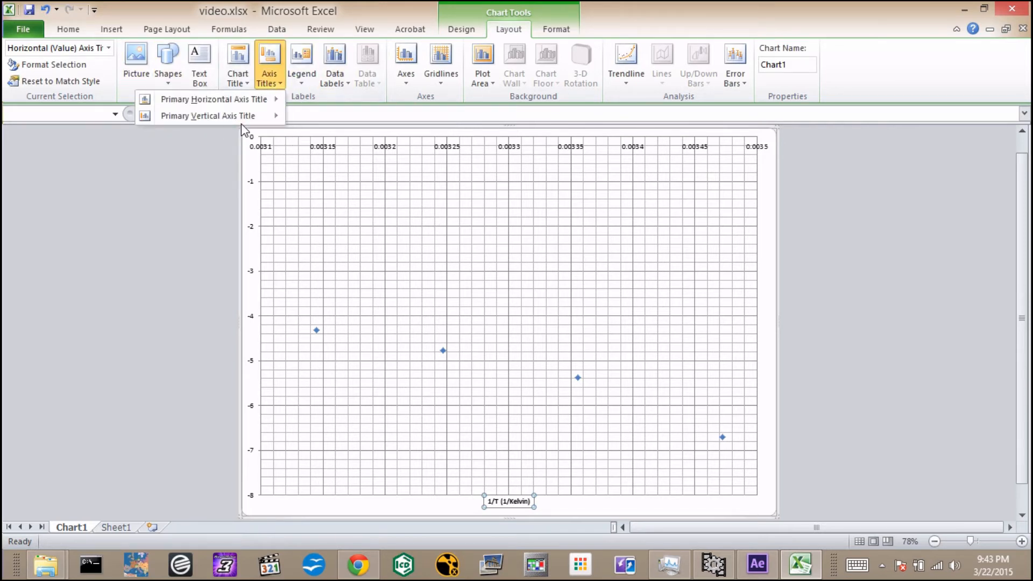
{"action": "mouse_move", "coordinate": [242, 117]}
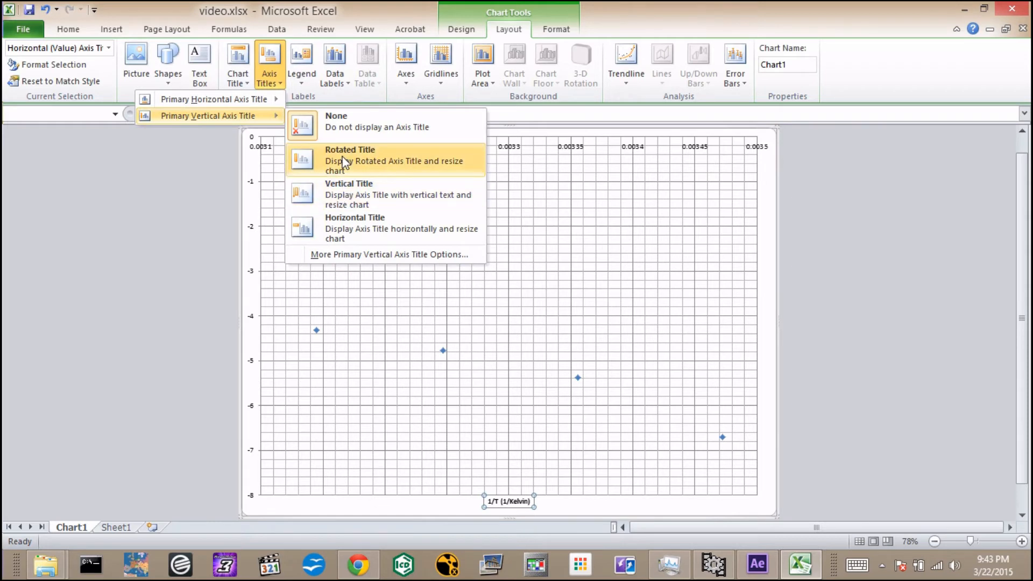
{"action": "left_click", "coordinate": [345, 162]}
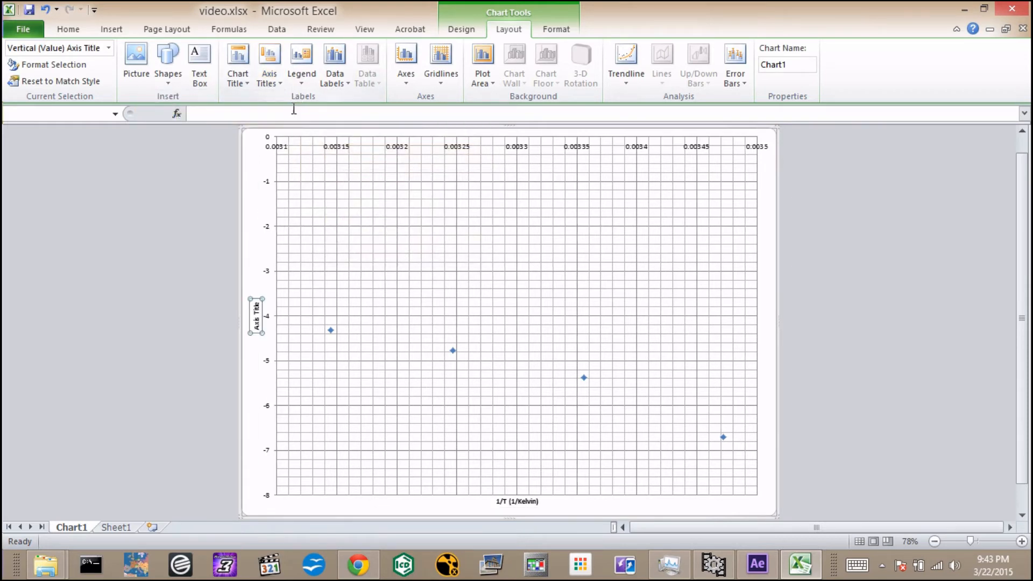
{"action": "left_click", "coordinate": [295, 113]}
{"action": "type", "text": "ln"}
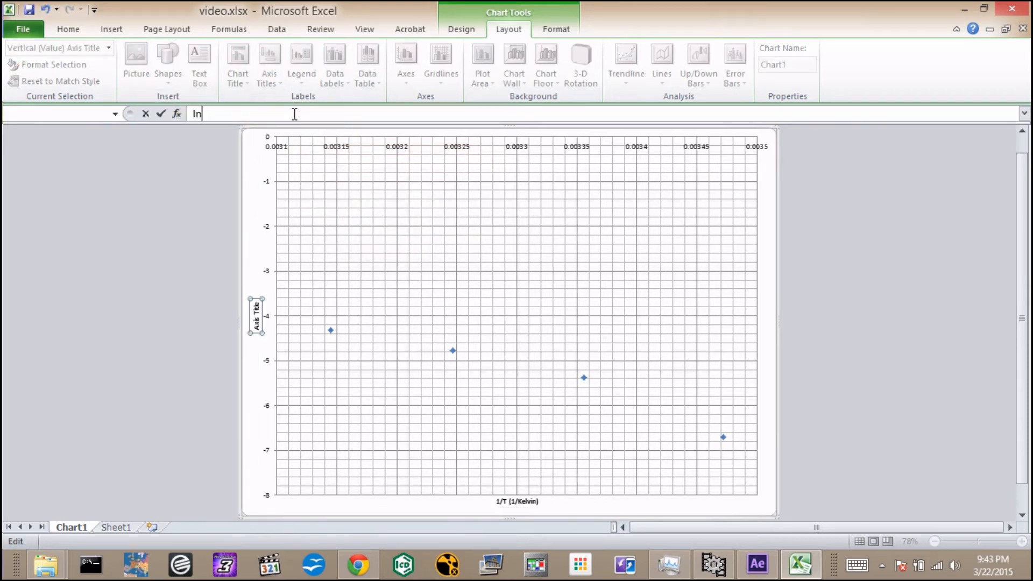
{"action": "type", "text": " k"}
{"action": "key", "text": "Return"}
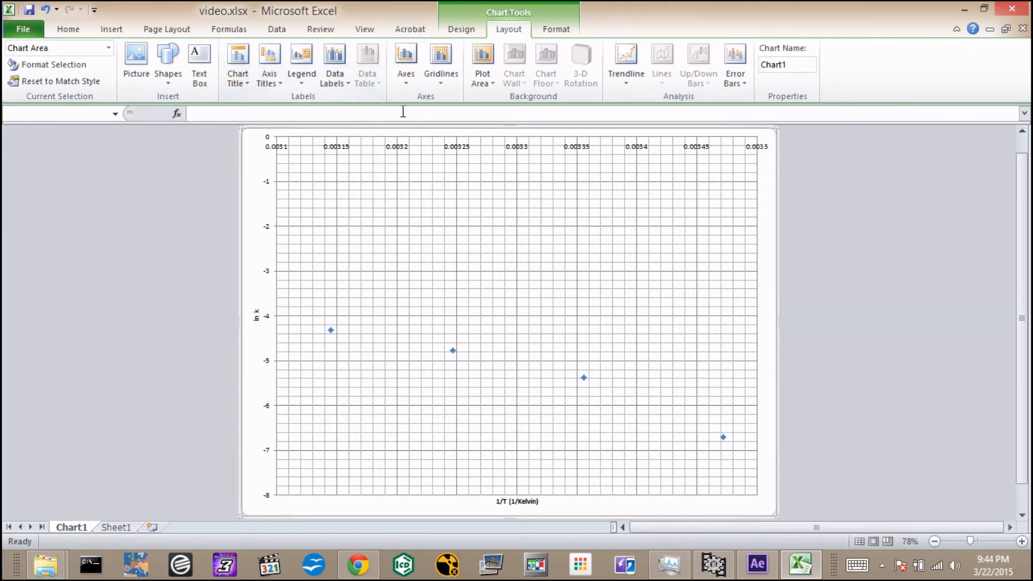
Add a chart title above the chart reading "Energy of Activation Determination".
{"action": "left_click", "coordinate": [249, 87]}
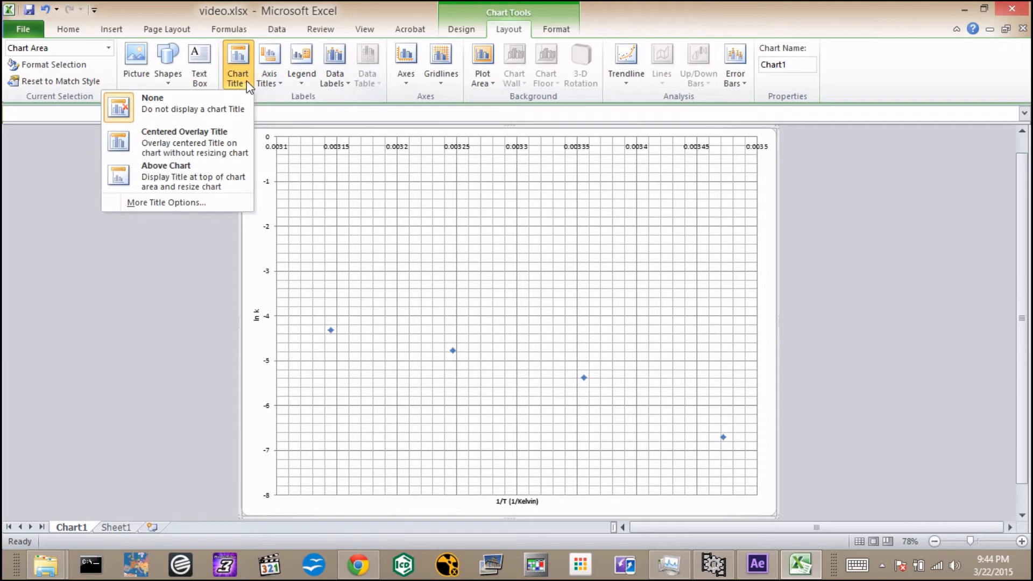
{"action": "left_click", "coordinate": [237, 184]}
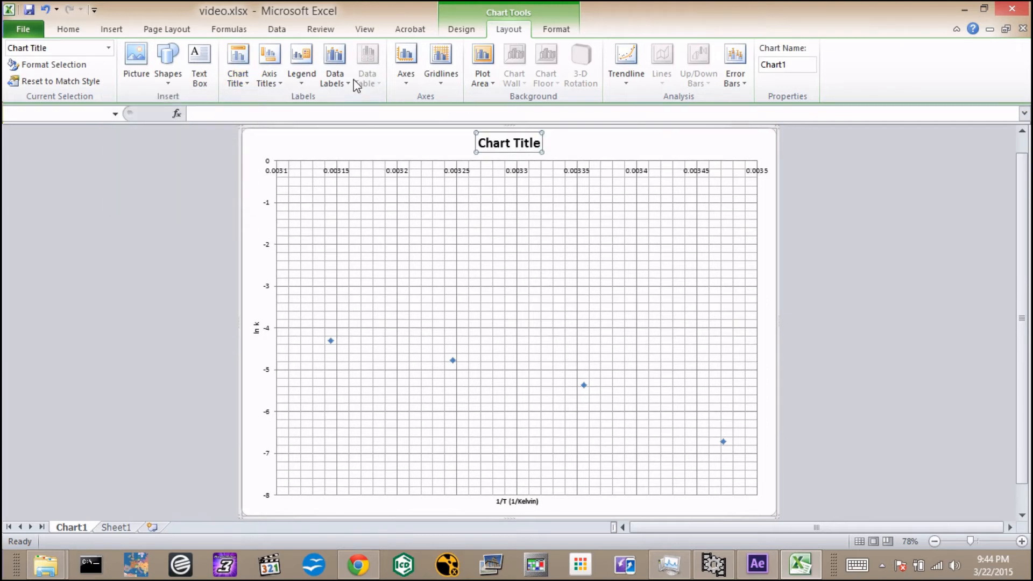
{"action": "left_click", "coordinate": [357, 112]}
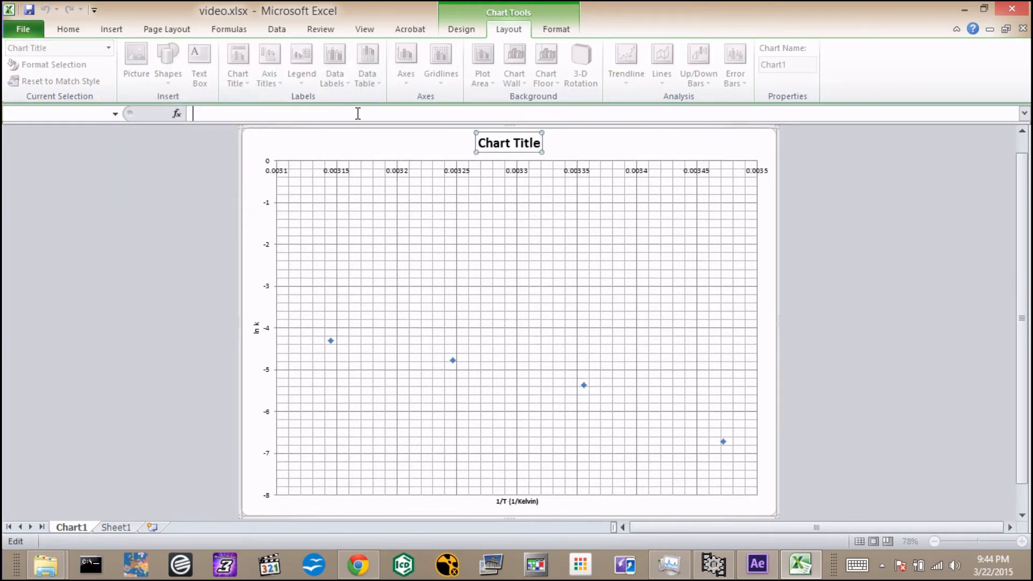
{"action": "type", "text": "Energy of Activat"}
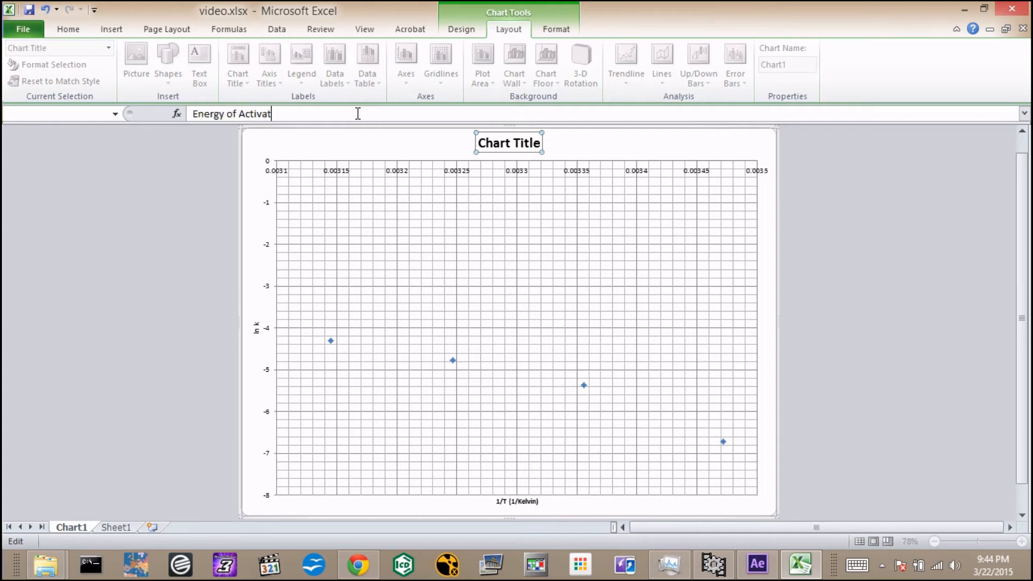
{"action": "type", "text": "ion Determination"}
{"action": "key", "text": "Return"}
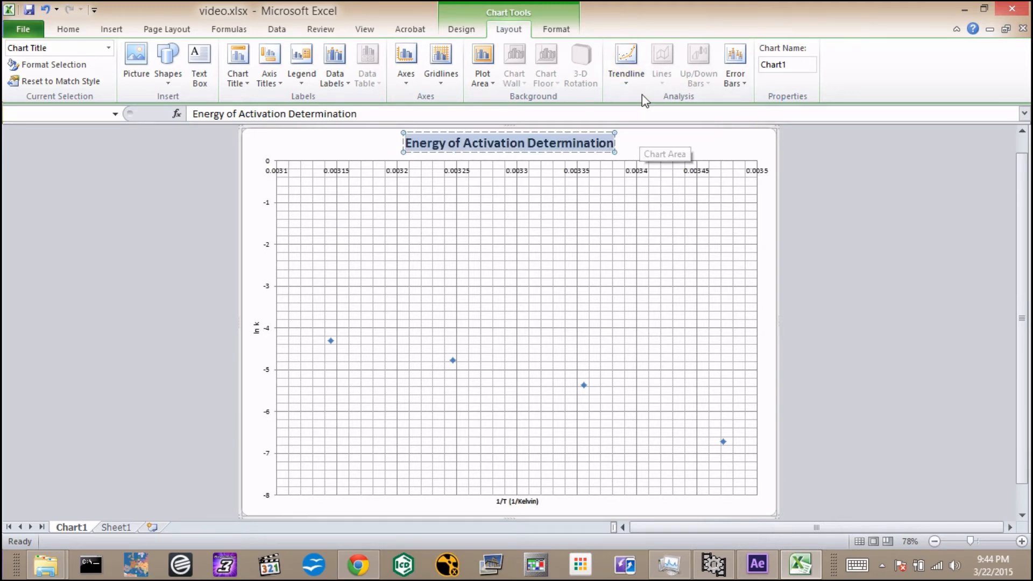
Add a linear trendline displaying its equation and R-squared value, and move that label above the plot area beside the chart title.
{"action": "left_click", "coordinate": [635, 269]}
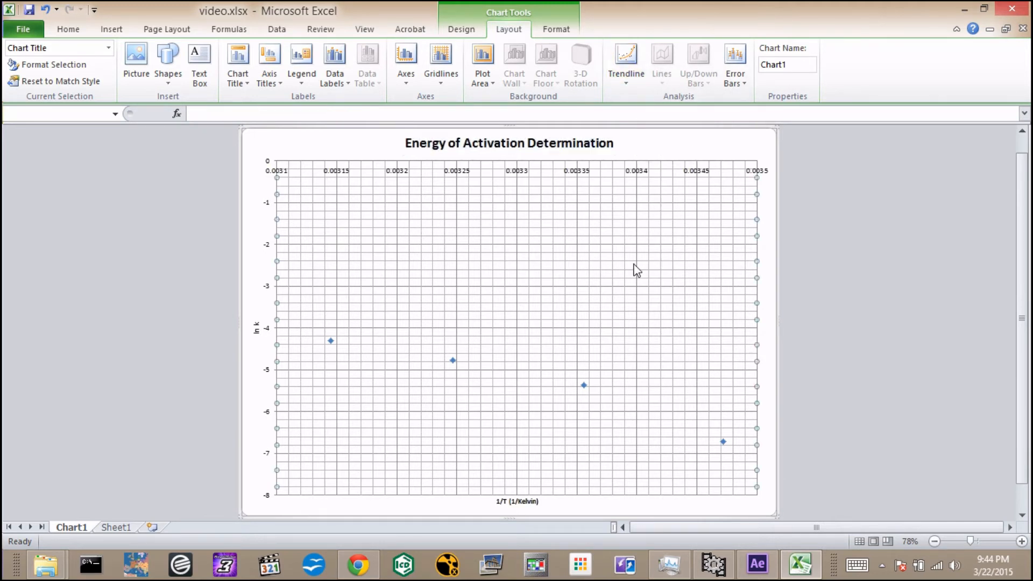
{"action": "left_click", "coordinate": [627, 80]}
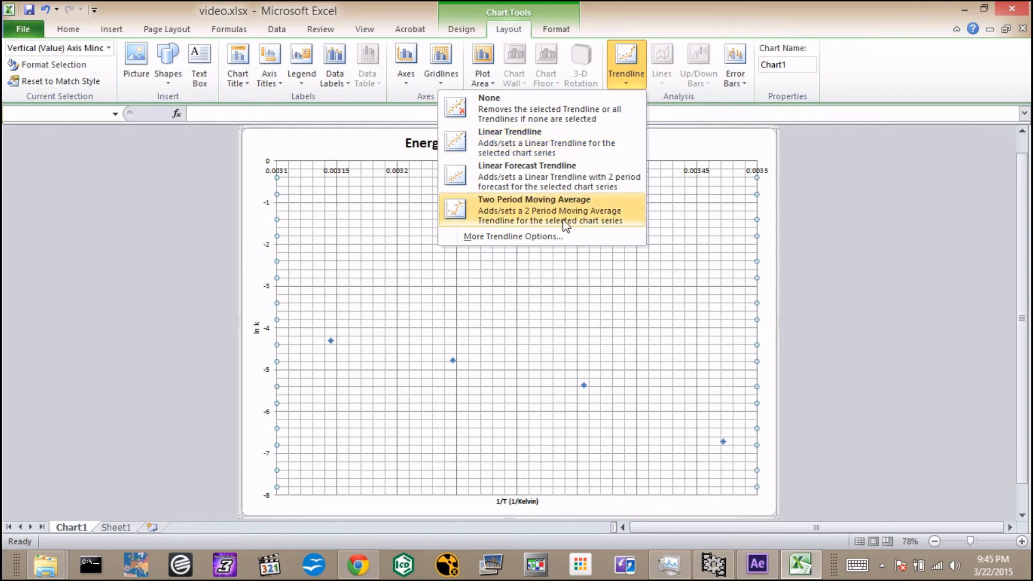
{"action": "left_click", "coordinate": [560, 237]}
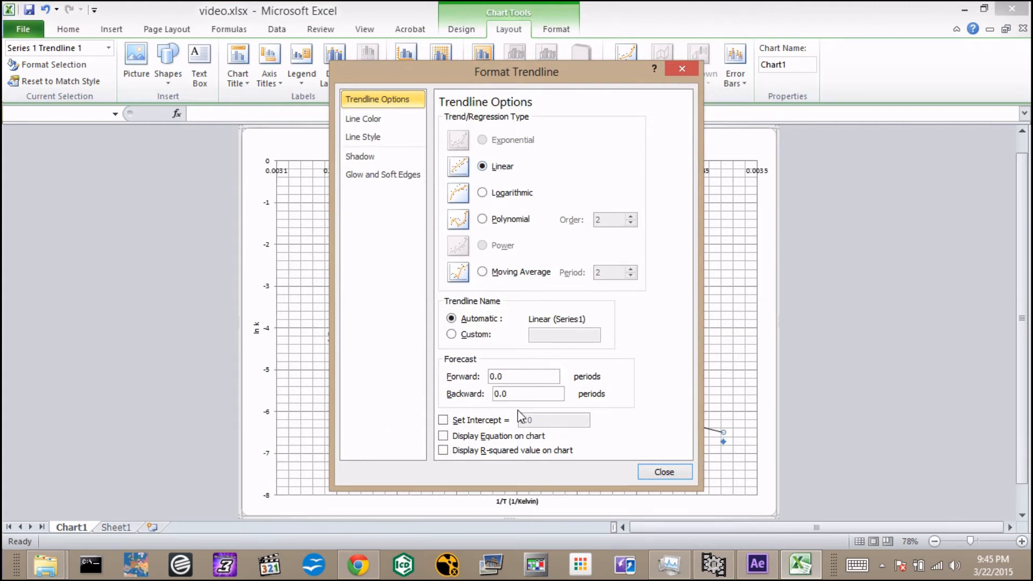
{"action": "left_click", "coordinate": [444, 436]}
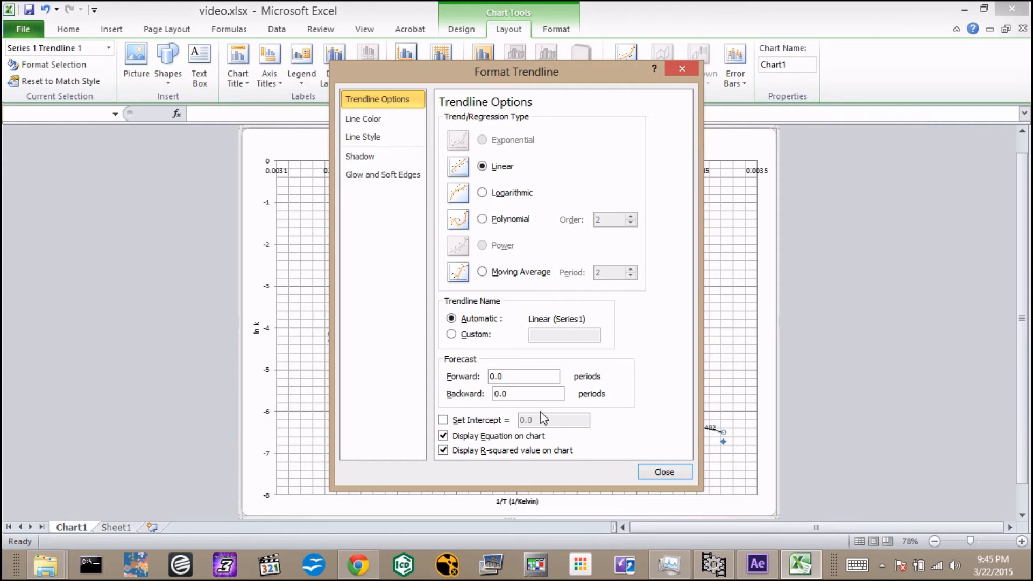
{"action": "left_click", "coordinate": [674, 477]}
{"action": "left_click", "coordinate": [683, 439]}
{"action": "left_click_drag", "start_coordinate": [683, 439], "coordinate": [691, 143]}
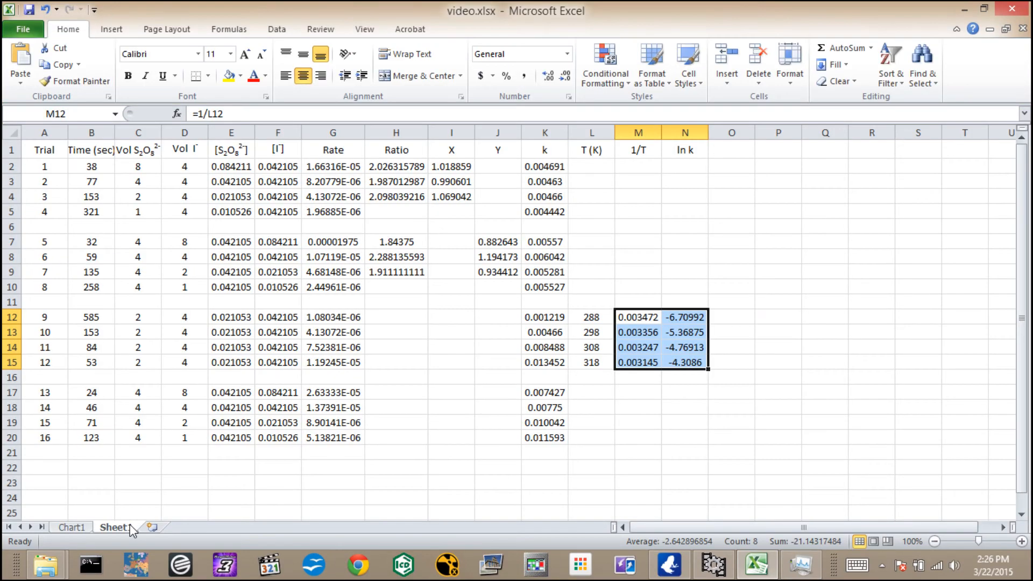
{"action": "left_click", "coordinate": [603, 389]}
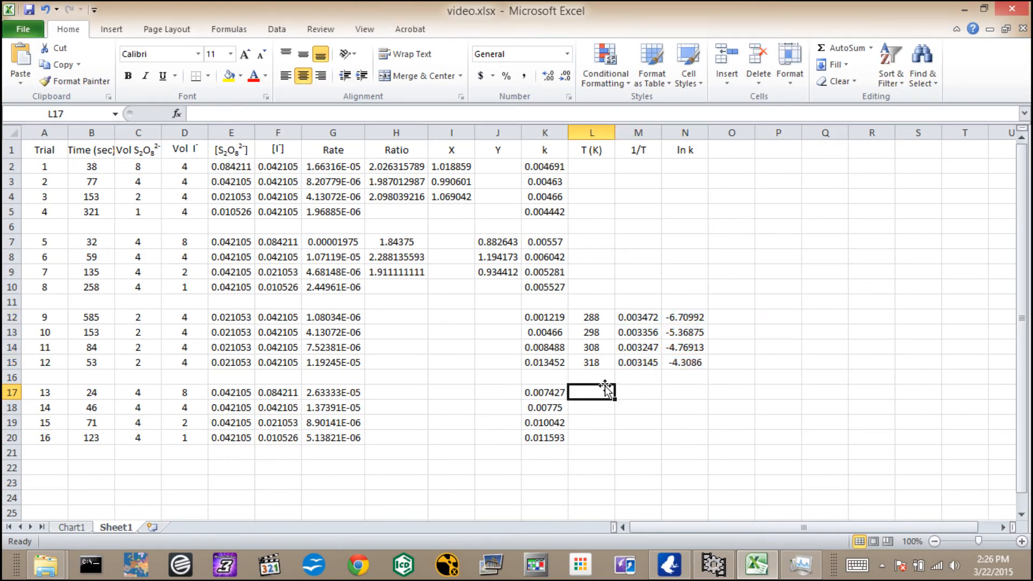
{"action": "left_click", "coordinate": [563, 392]}
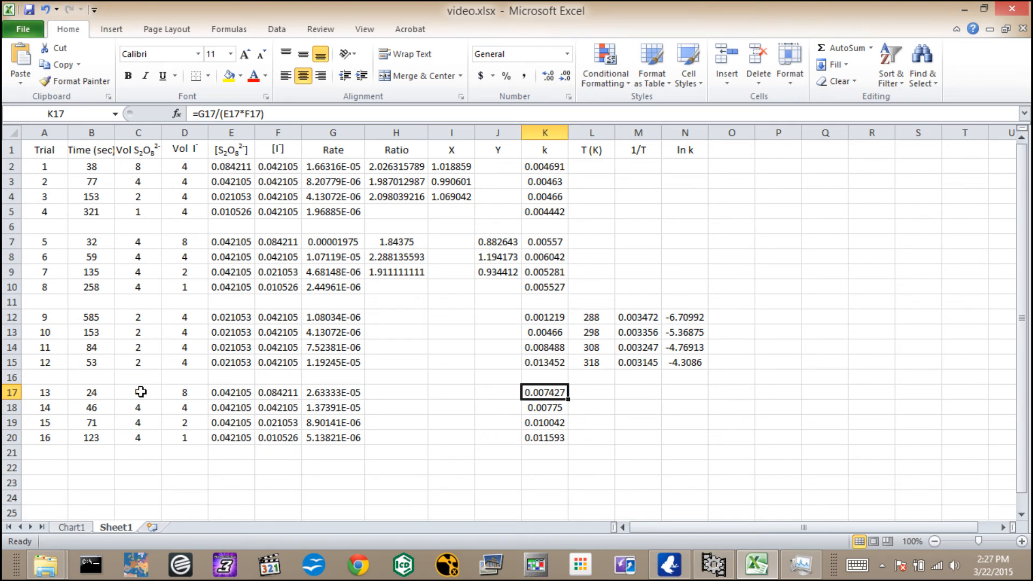
{"action": "mouse_move", "coordinate": [143, 437]}
{"action": "left_mouse_down"}
{"action": "mouse_move", "coordinate": [141, 392]}
{"action": "mouse_move", "coordinate": [145, 425]}
{"action": "left_mouse_up"}
{"action": "left_click", "coordinate": [144, 426]}
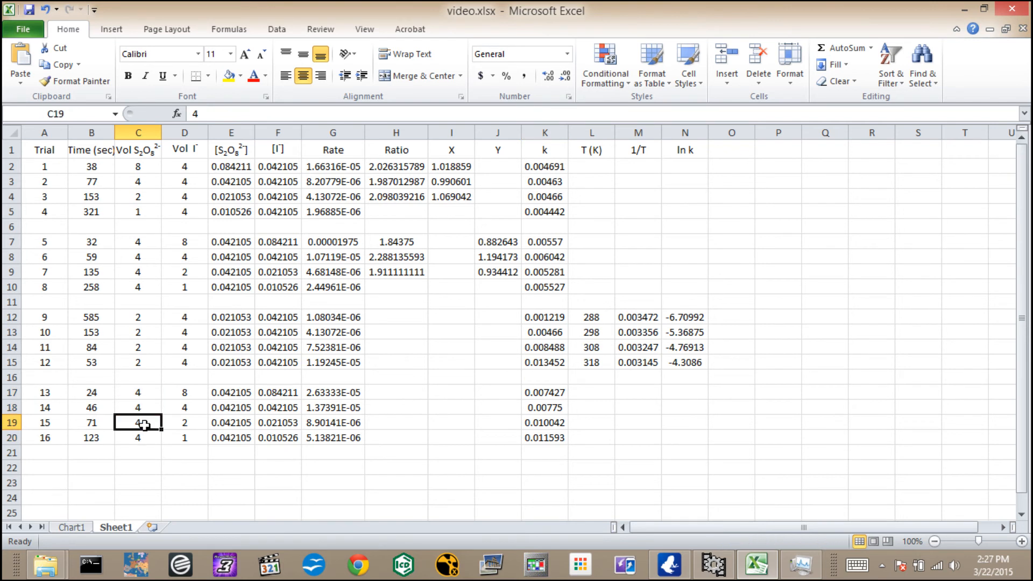
{"action": "left_click", "coordinate": [8, 394]}
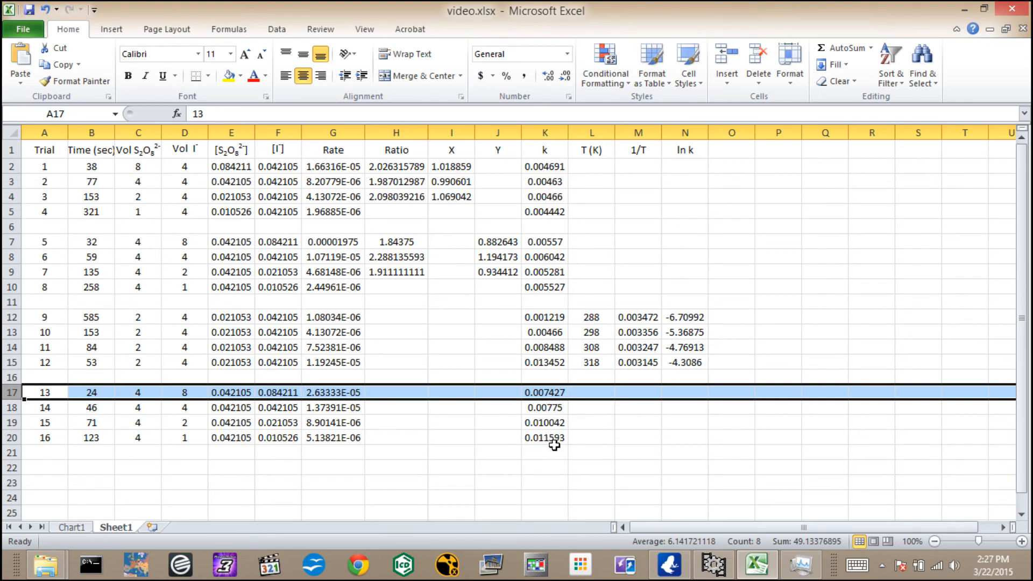
{"action": "left_click", "coordinate": [592, 437]}
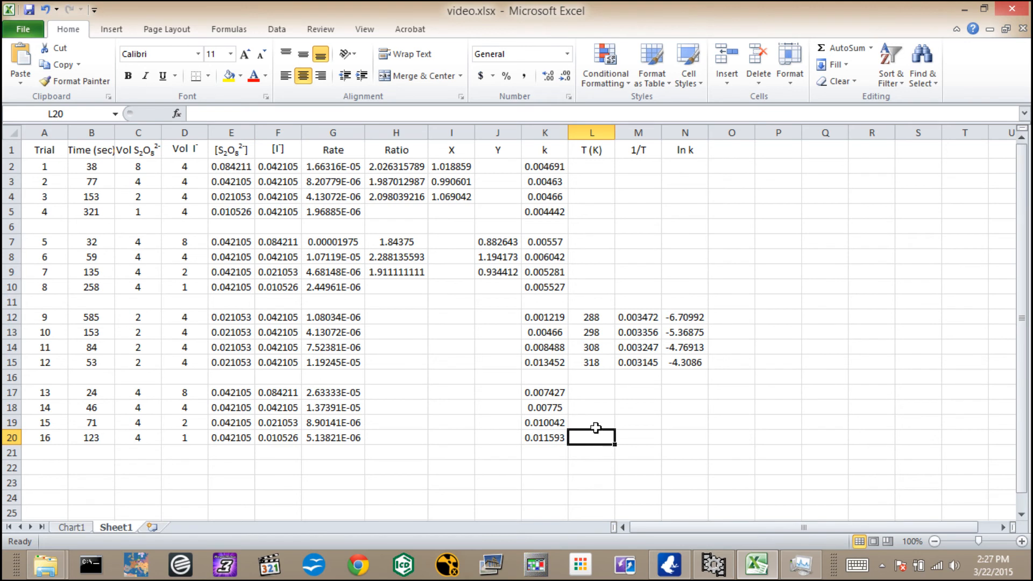
{"action": "left_click", "coordinate": [594, 392]}
{"action": "type", "text": "="}
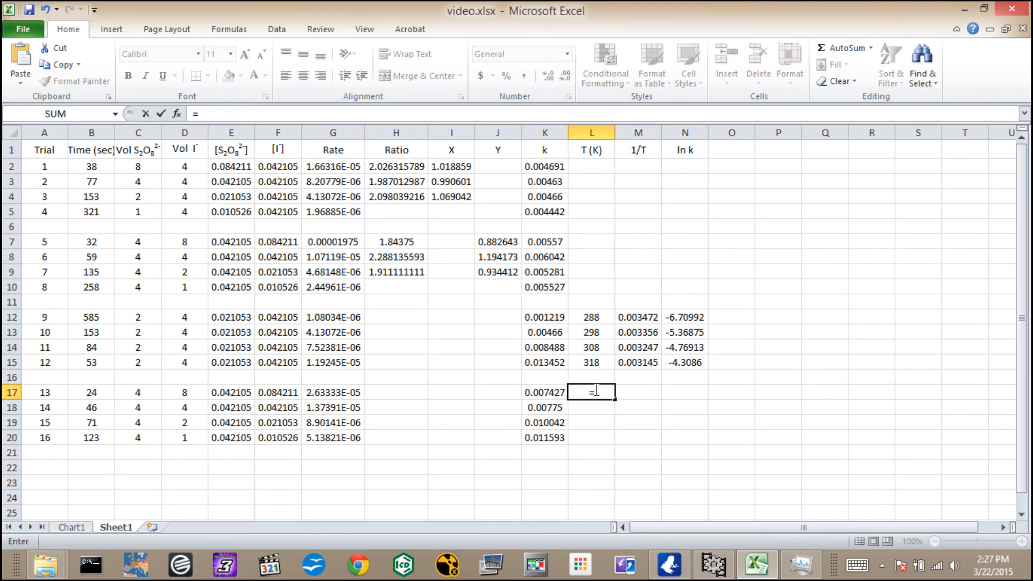
{"action": "left_click", "coordinate": [556, 392]}
{"action": "type", "text": "/"}
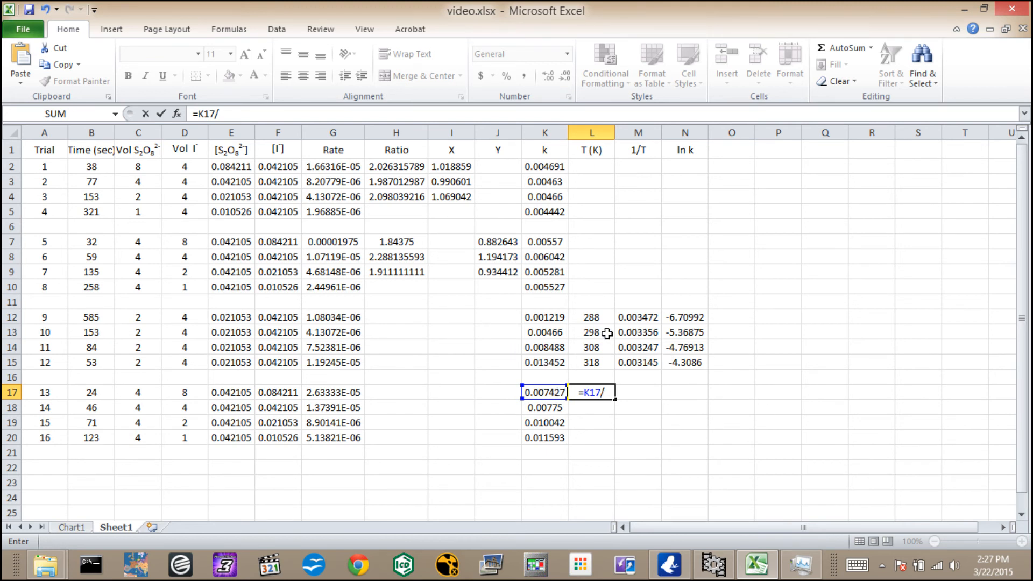
{"action": "left_click", "coordinate": [559, 241]}
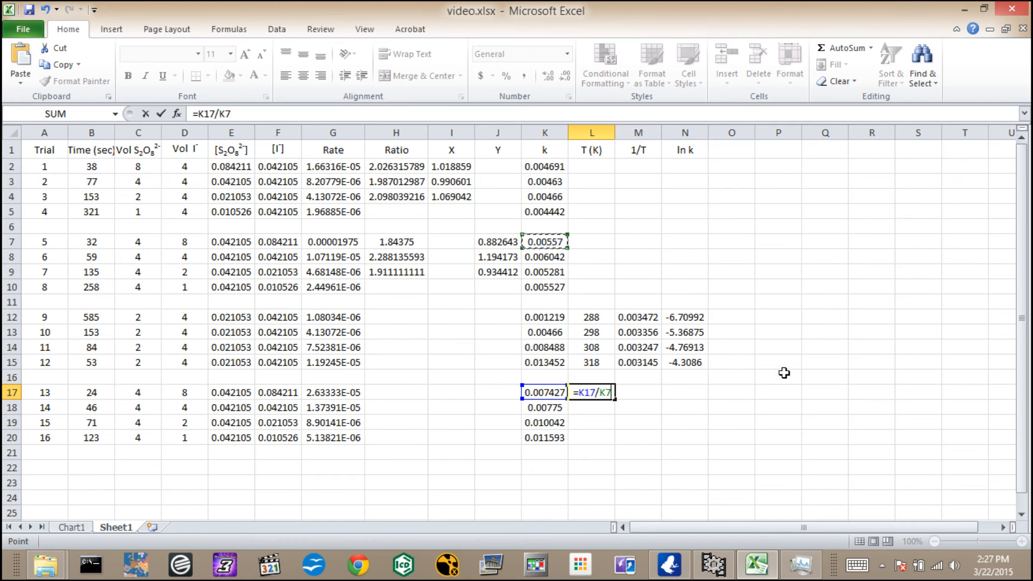
{"action": "left_click", "coordinate": [707, 387]}
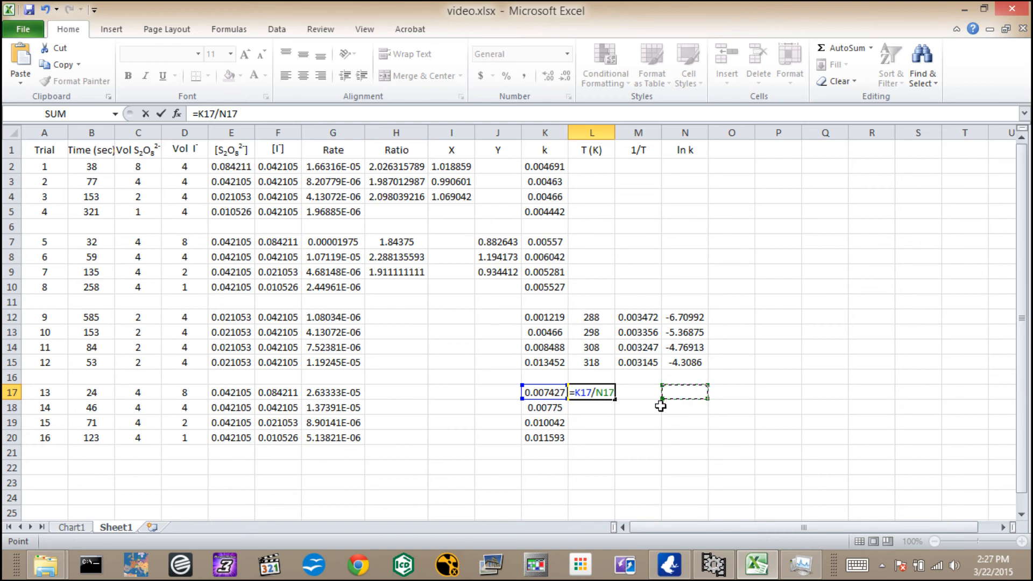
{"action": "key", "text": "Escape"}
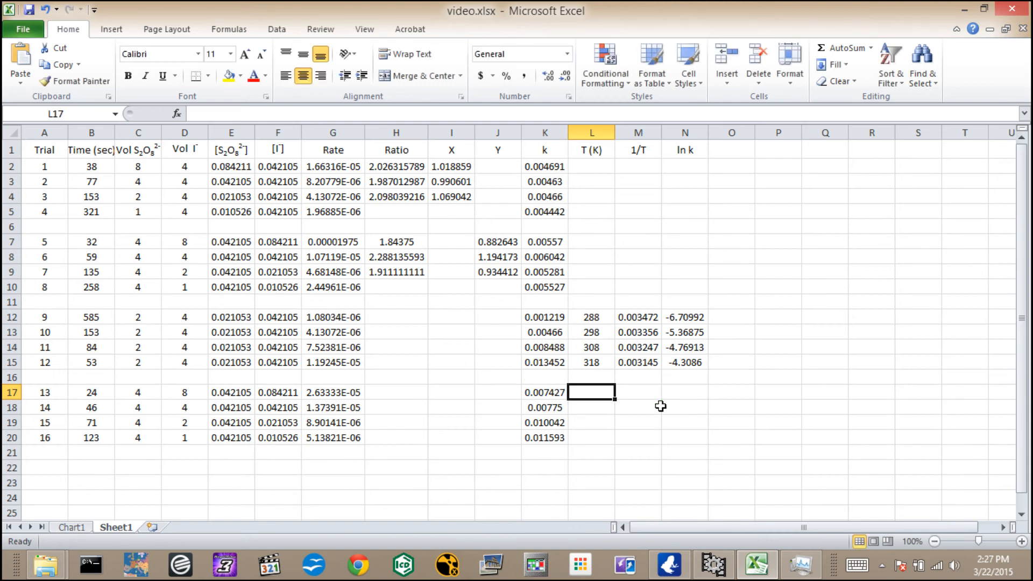
Calculate the ratio of k for trials 13 to 16 over trials 5 to 8, entering =K17/K7 in O17 and filling it down to O20.
{"action": "left_click", "coordinate": [730, 391]}
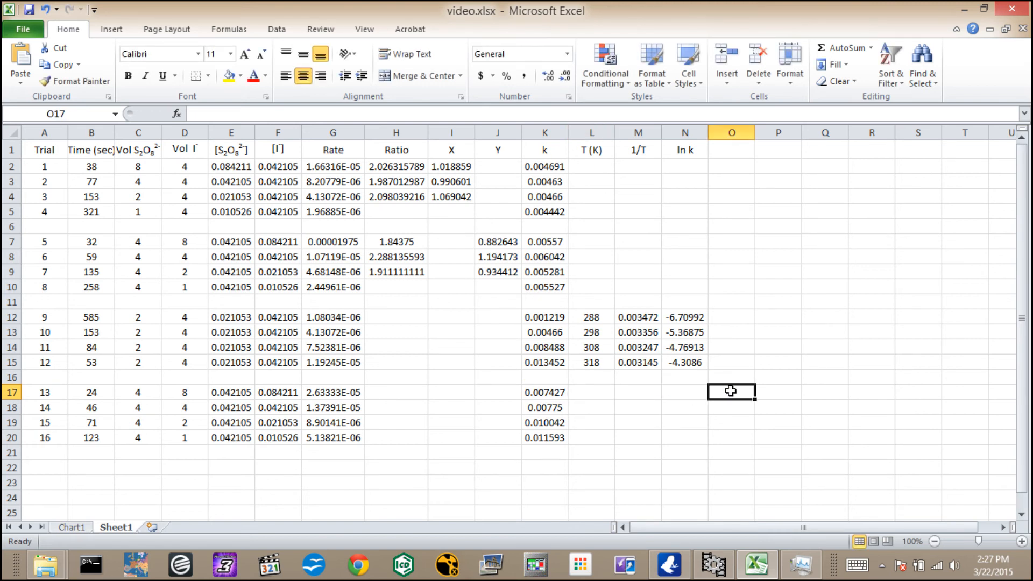
{"action": "type", "text": "="}
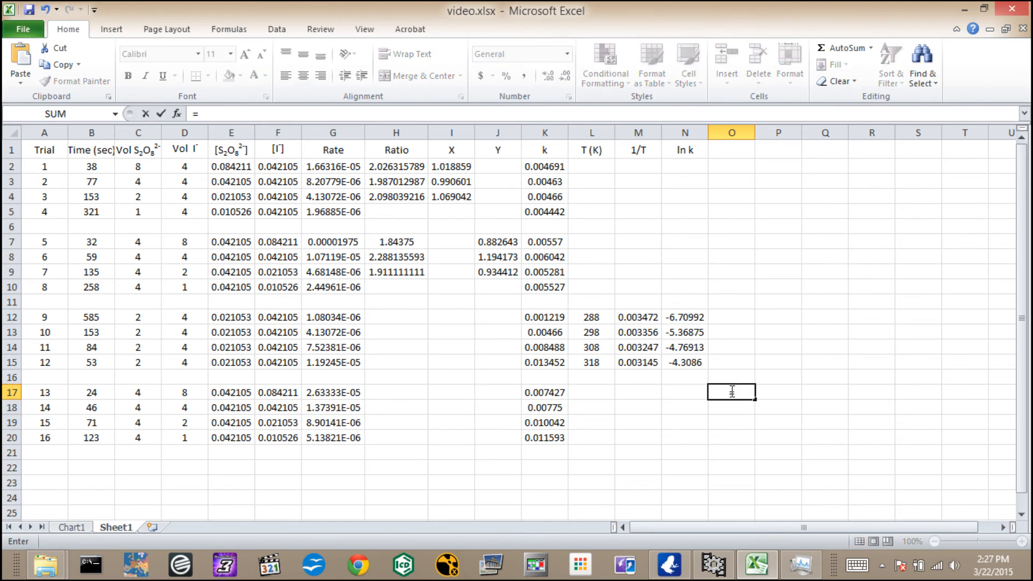
{"action": "left_click", "coordinate": [560, 392]}
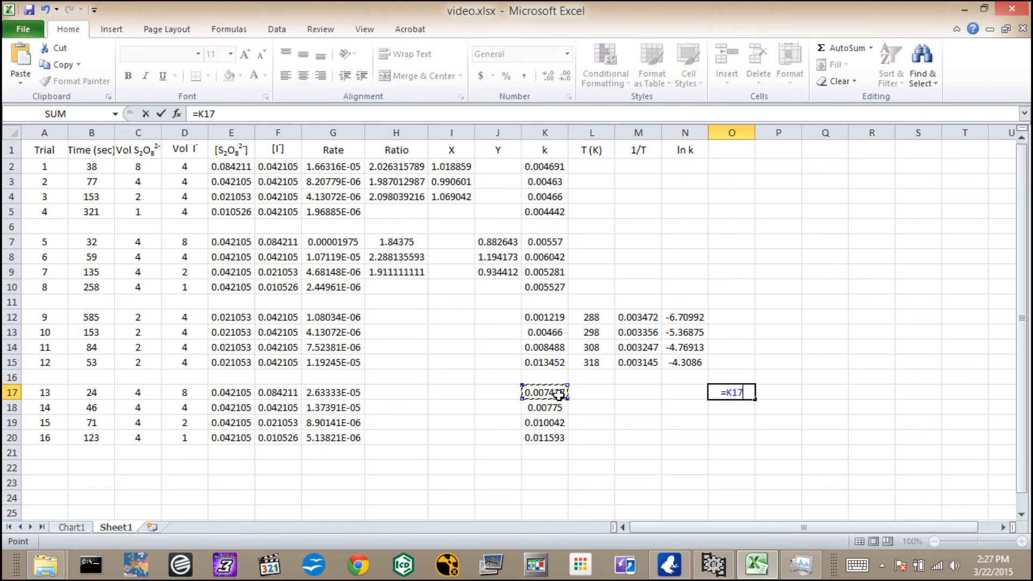
{"action": "type", "text": "/"}
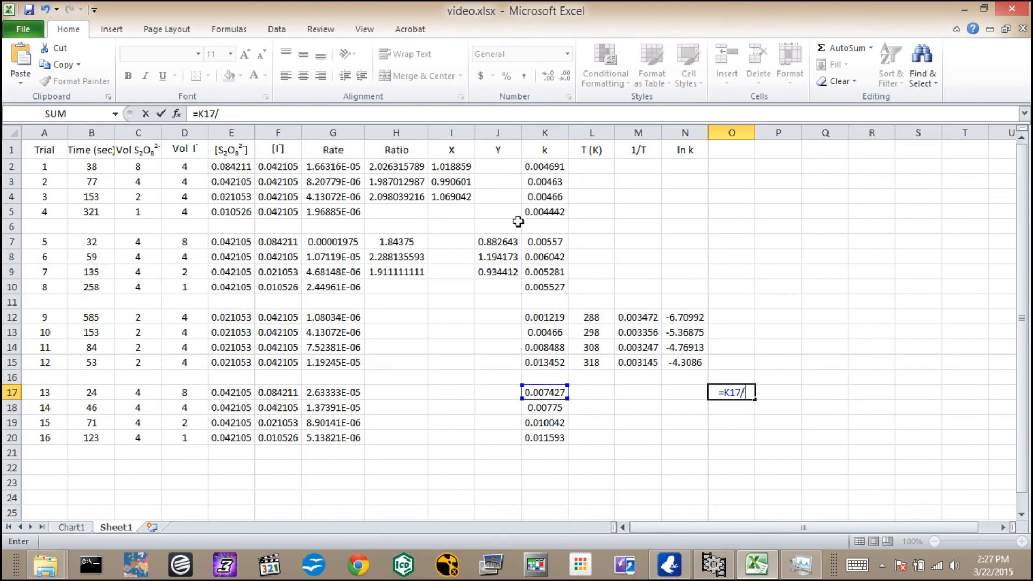
{"action": "left_click", "coordinate": [557, 240]}
{"action": "key", "text": "Return"}
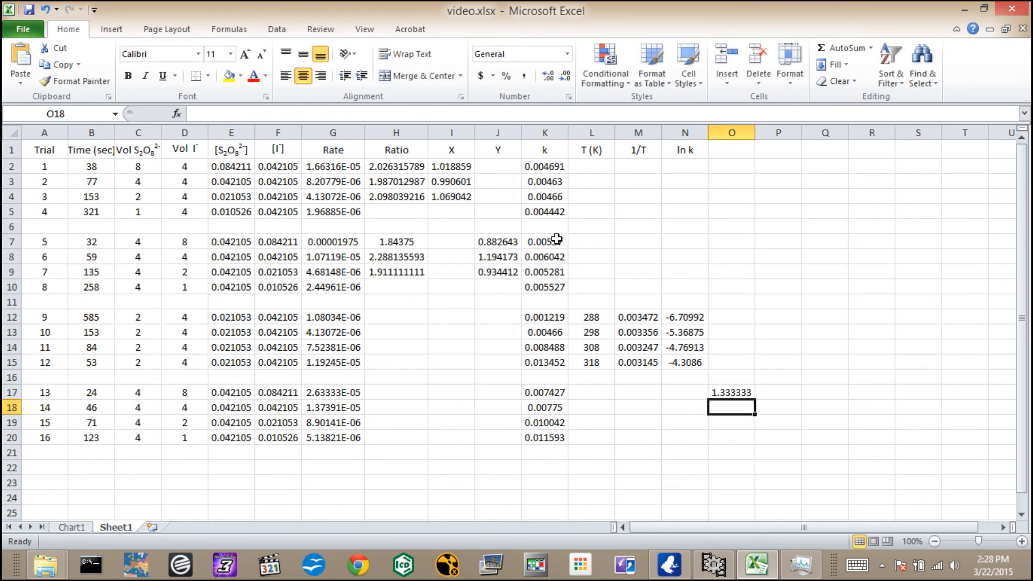
{"action": "left_click", "coordinate": [745, 393]}
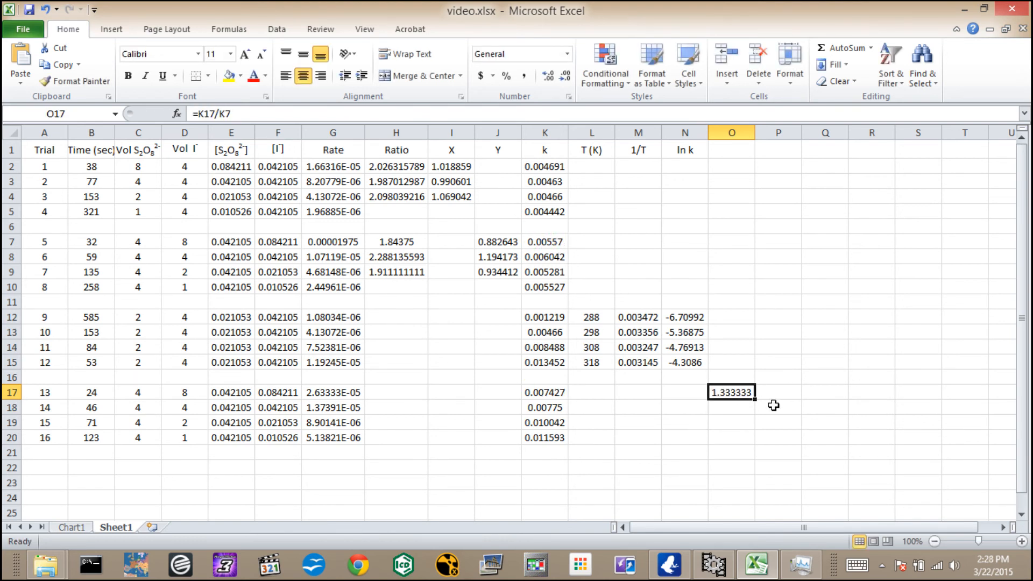
{"action": "left_click_drag", "start_coordinate": [756, 399], "coordinate": [757, 442]}
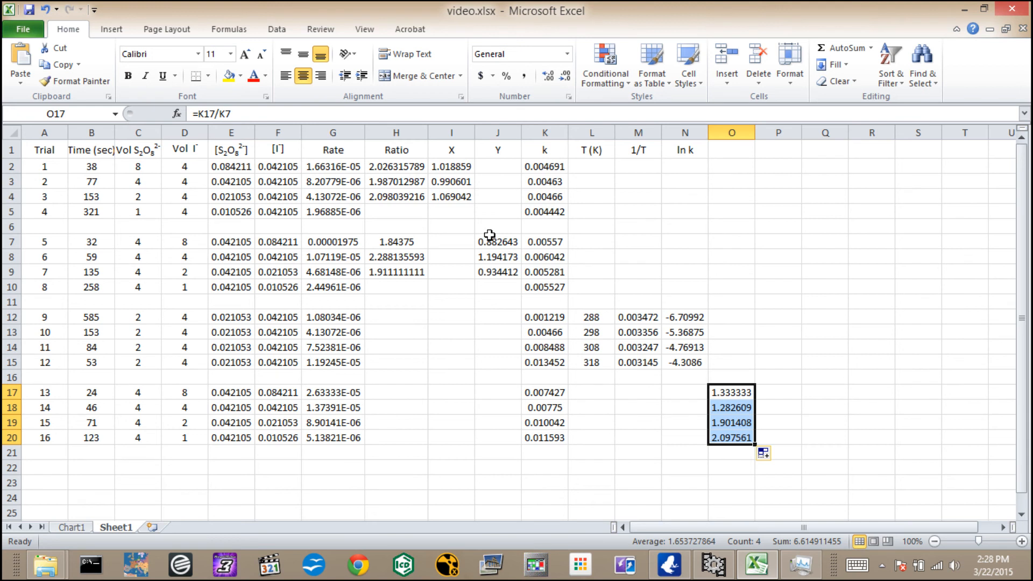
Calculate the matching rate ratios by entering =G17/G7 in P17 and filling the formula down to P20.
{"action": "left_click", "coordinate": [769, 395]}
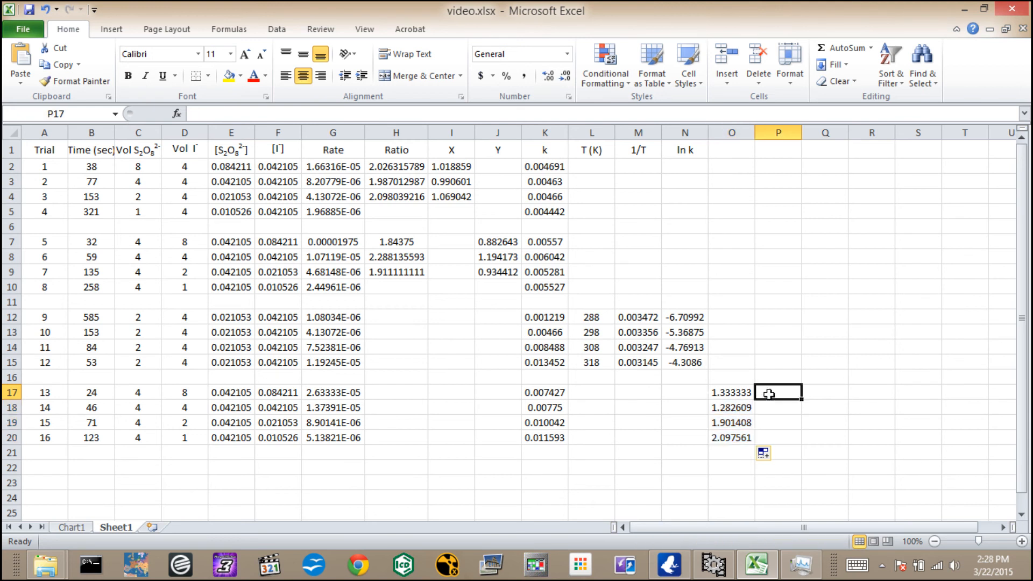
{"action": "type", "text": "="}
{"action": "left_click", "coordinate": [344, 393]}
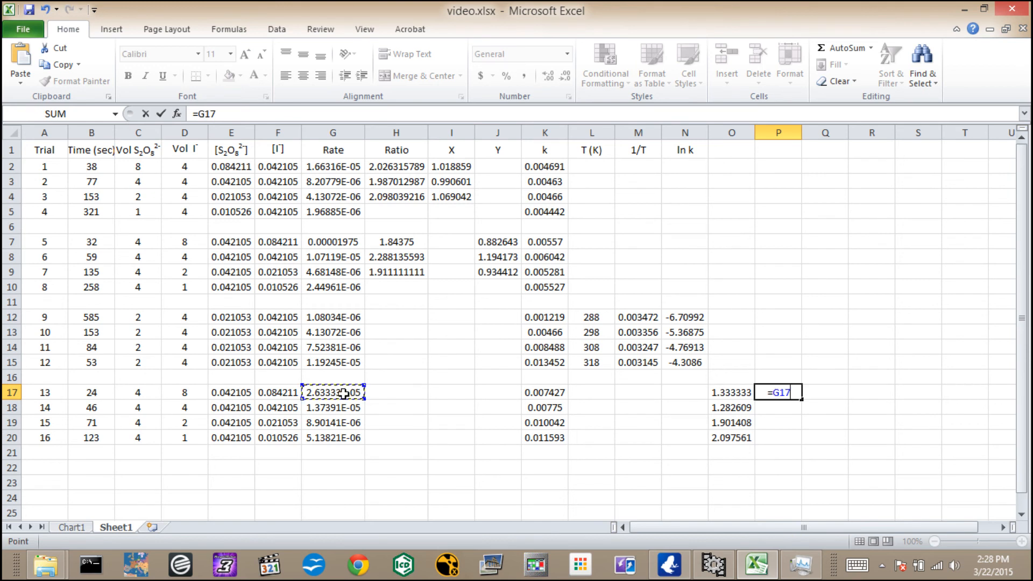
{"action": "type", "text": "/"}
{"action": "left_click", "coordinate": [335, 240]}
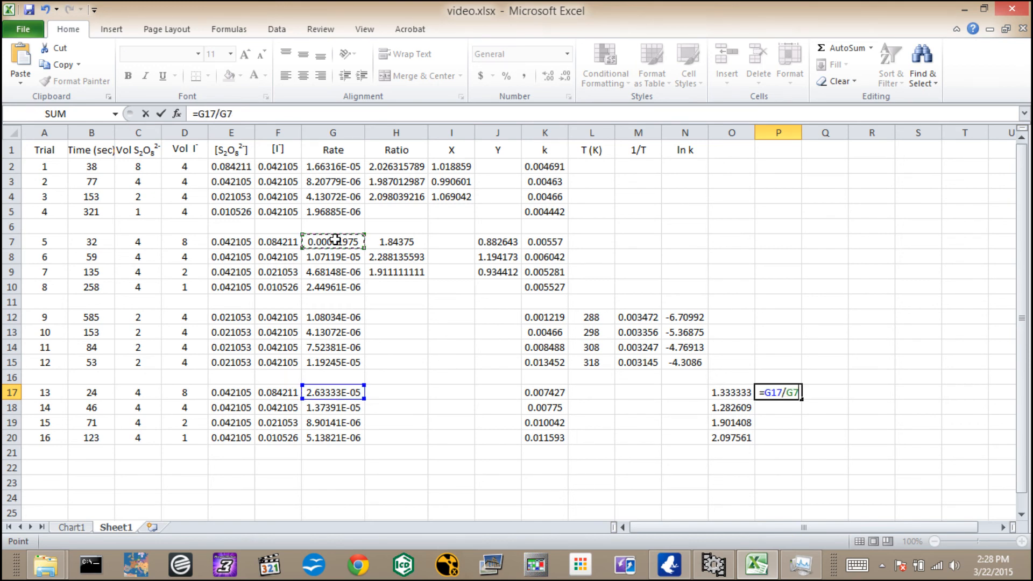
{"action": "key", "text": "Return"}
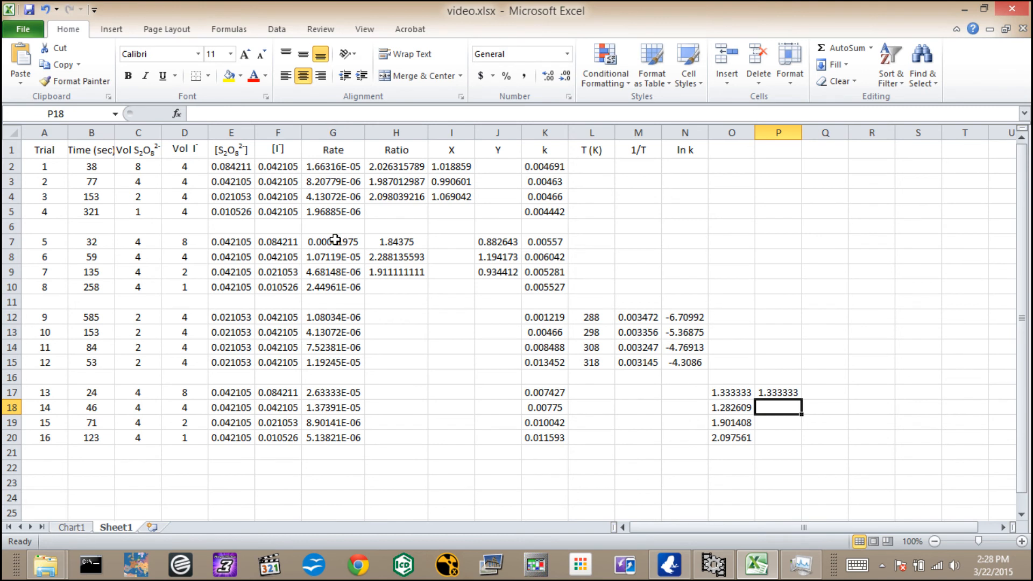
{"action": "left_click", "coordinate": [779, 396]}
{"action": "left_click_drag", "start_coordinate": [802, 399], "coordinate": [804, 445]}
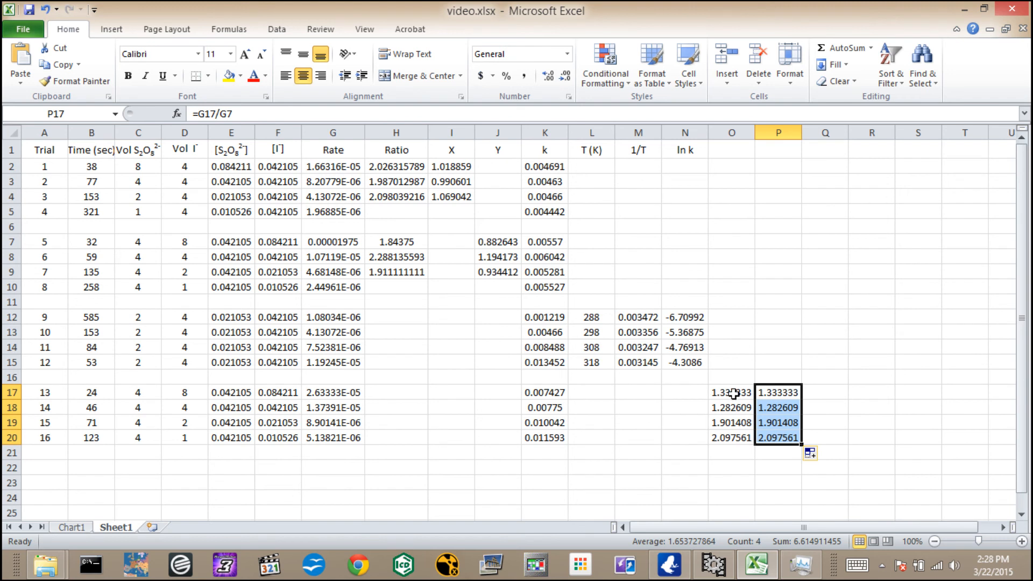
{"action": "left_click", "coordinate": [731, 394]}
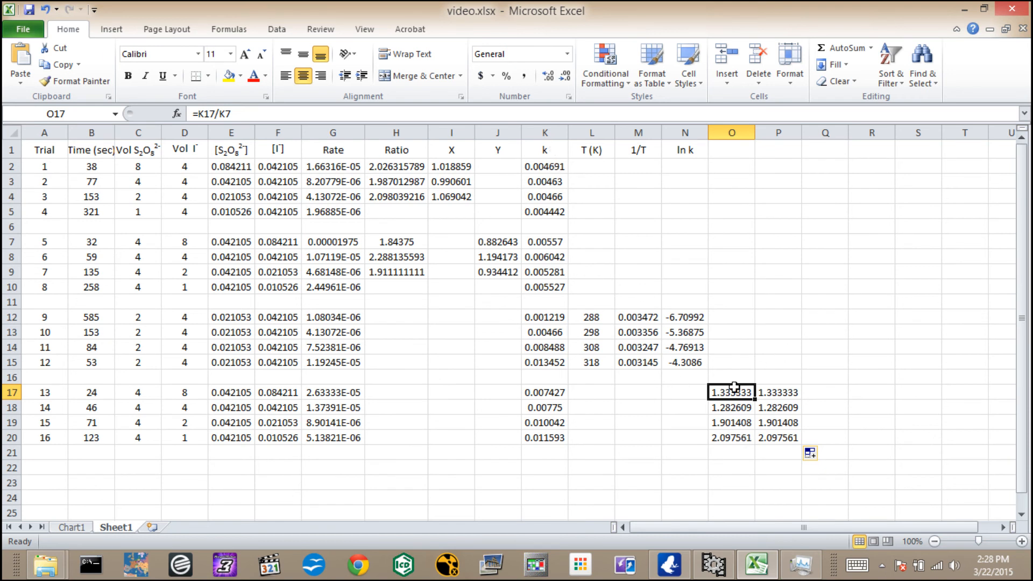
{"action": "left_click", "coordinate": [786, 396]}
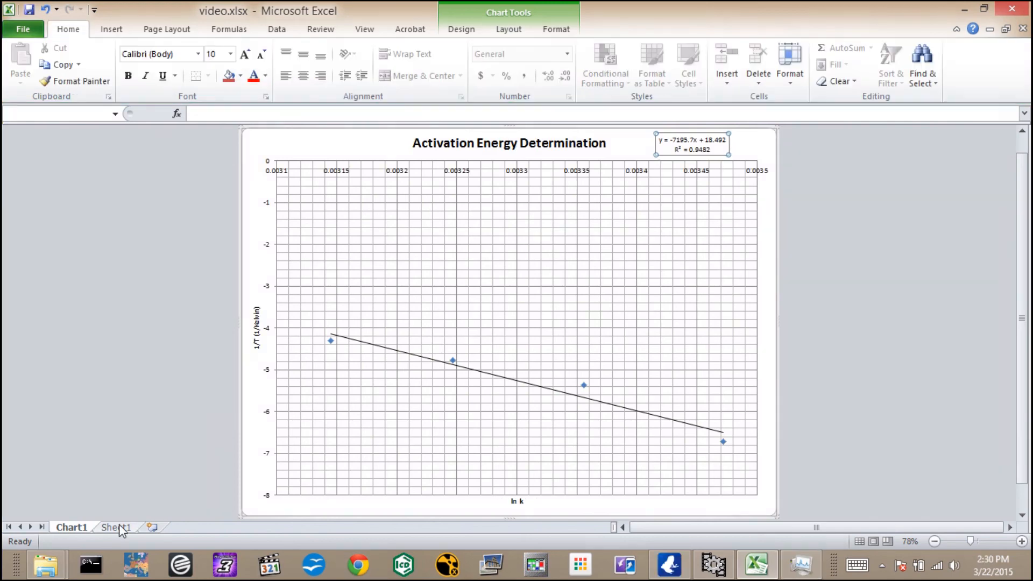
{"action": "left_click", "coordinate": [115, 527]}
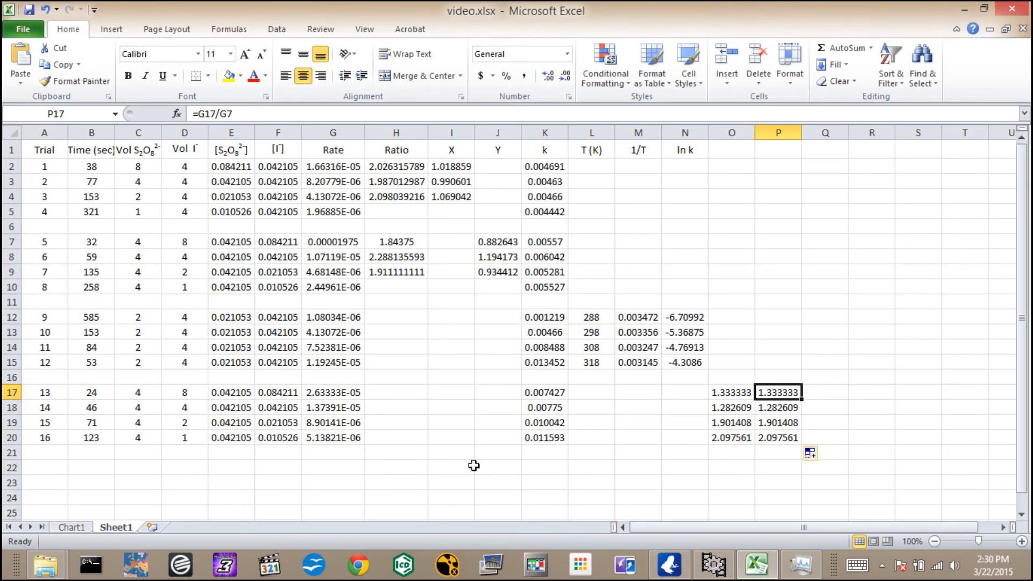